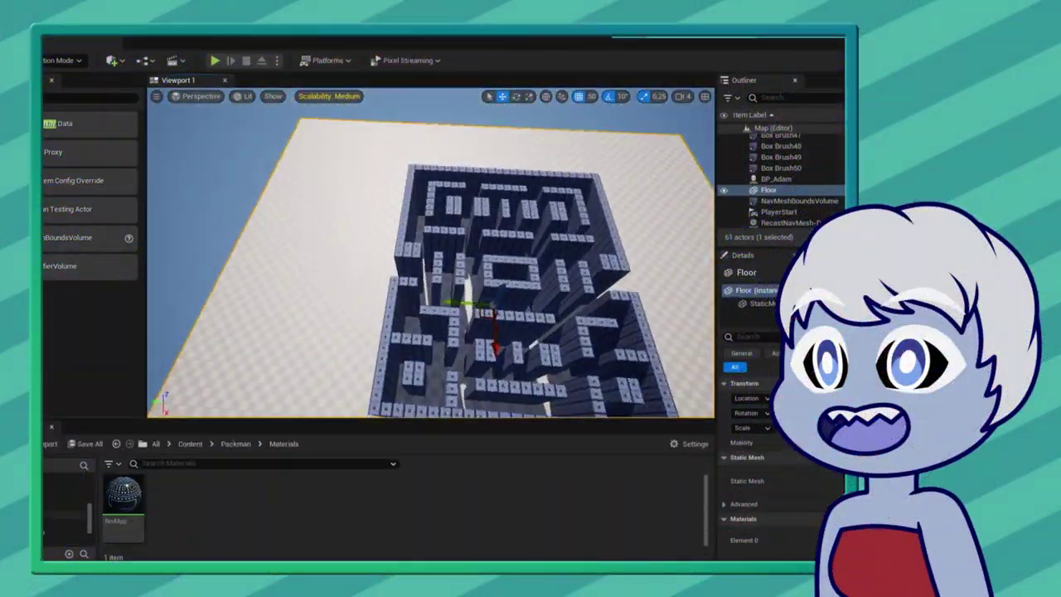
- Delete ThirdPersonMap and ThirdPersonMap_BuiltData from the ThirdPerson Maps folder
click(64, 513)
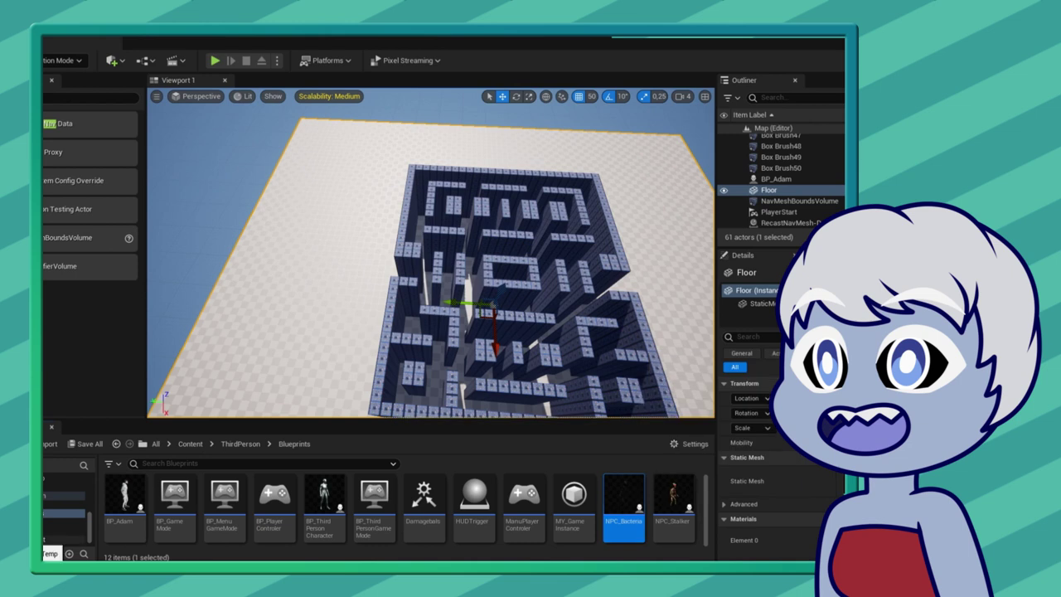
click(64, 521)
click(262, 502)
shift+click(310, 502)
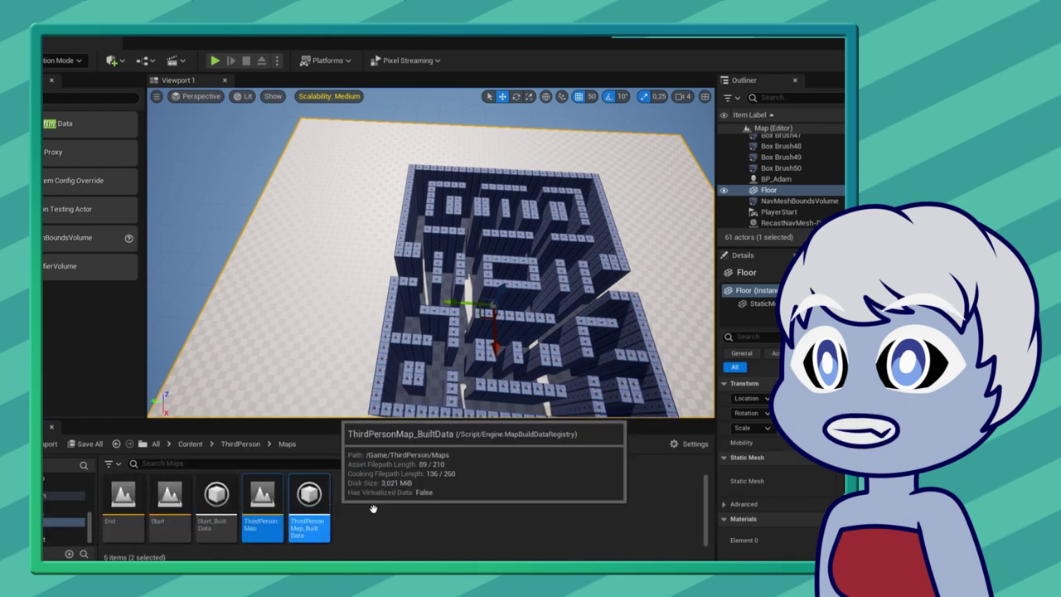
key(Delete)
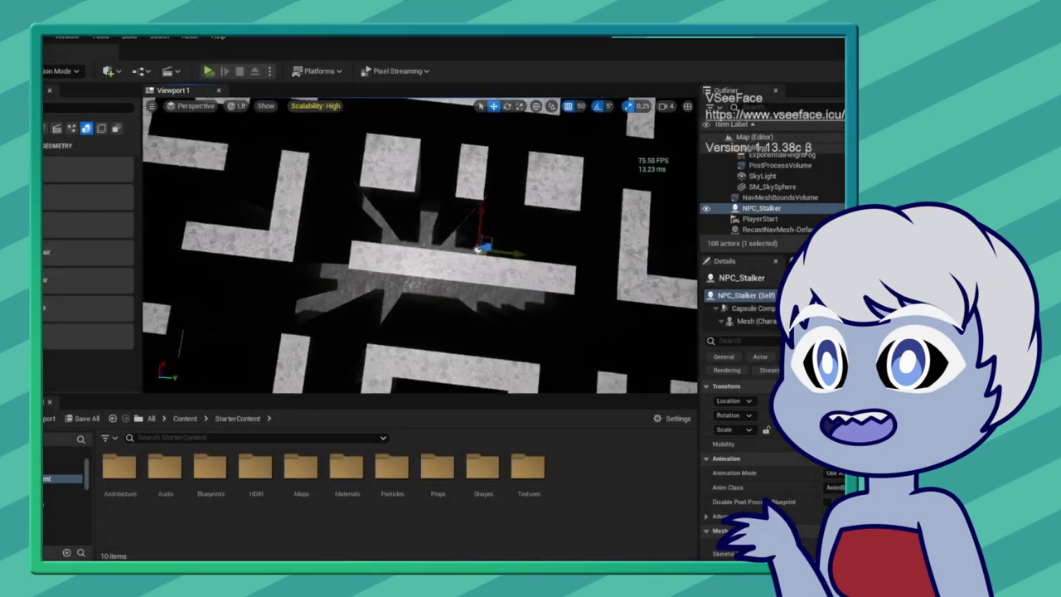
- Fly the camera to NPC_Stalker and simulate the level with Alt+P to test its AI
right_drag(477, 250, 465, 265)
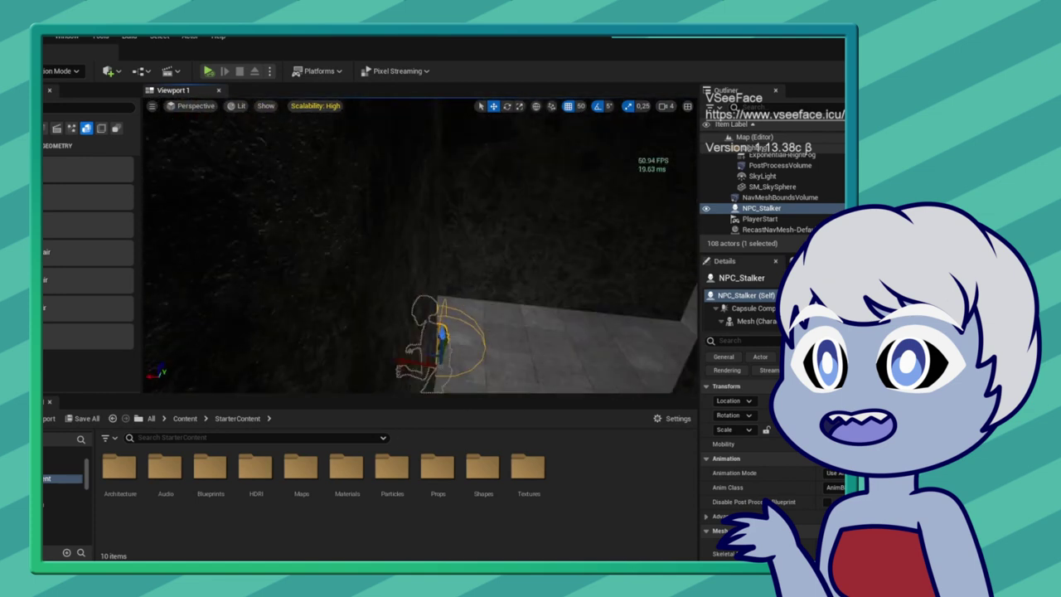
right_drag(383, 331, 384, 331)
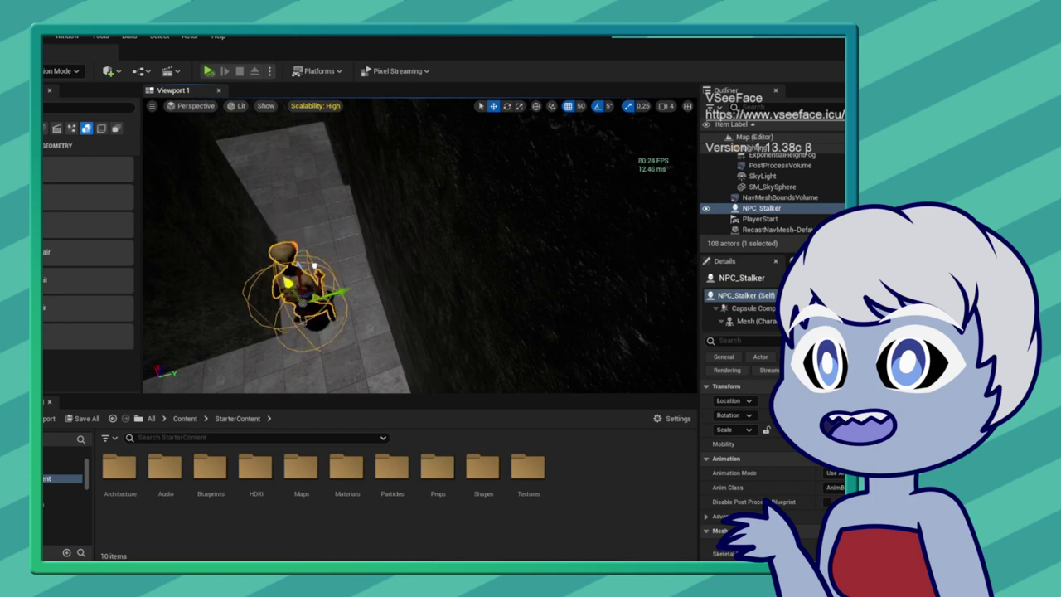
right_drag(401, 260, 401, 260)
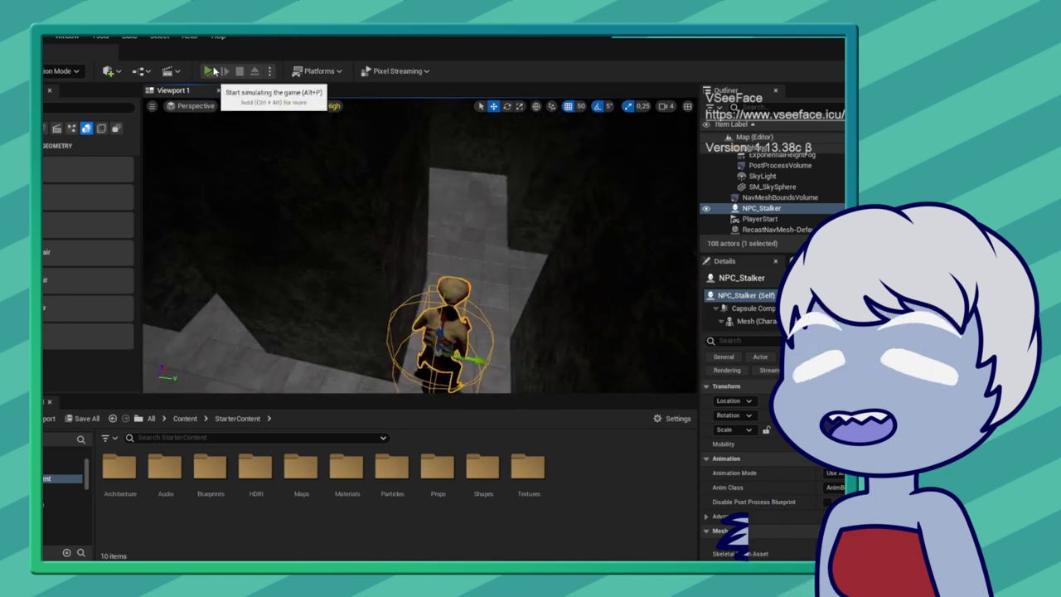
key(alt+p)
right_drag(364, 215, 364, 216)
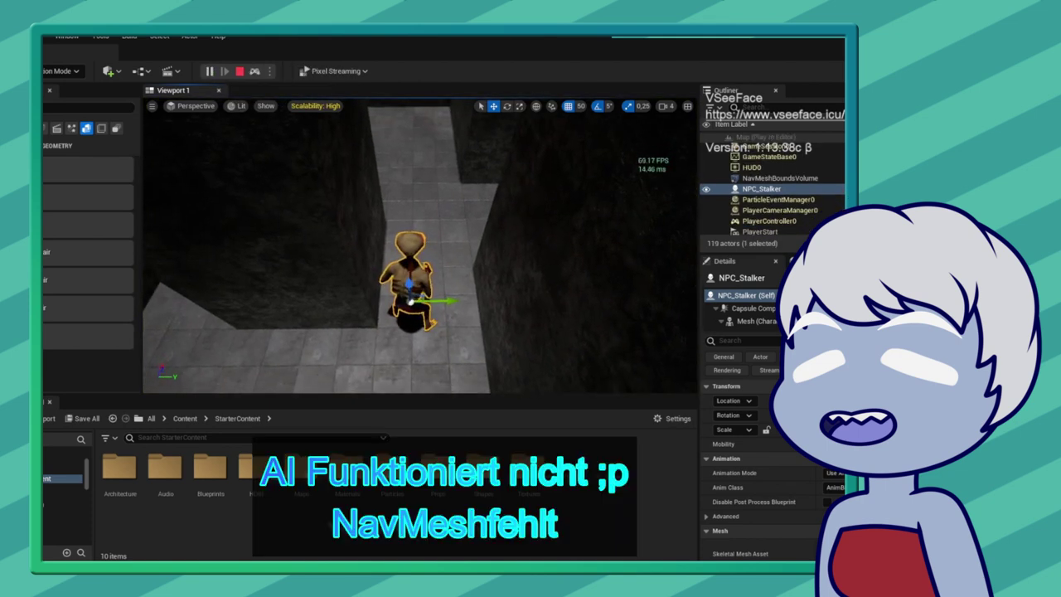
right_drag(415, 248, 415, 249)
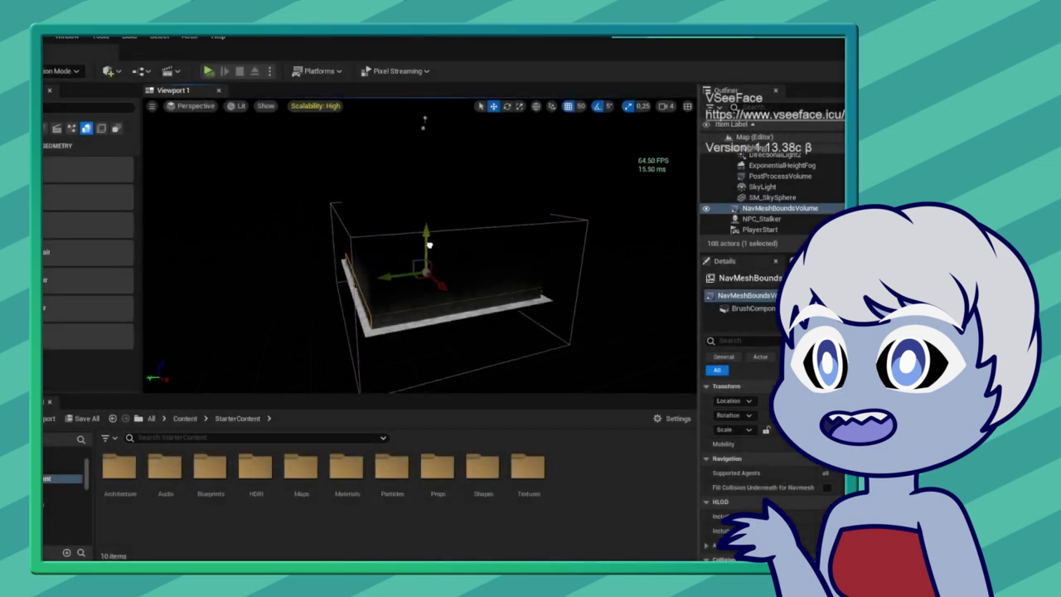
- Show the navigation mesh over the maze floor and focus the view on NPC_Stalker
right_drag(429, 244, 414, 249)
key(p)
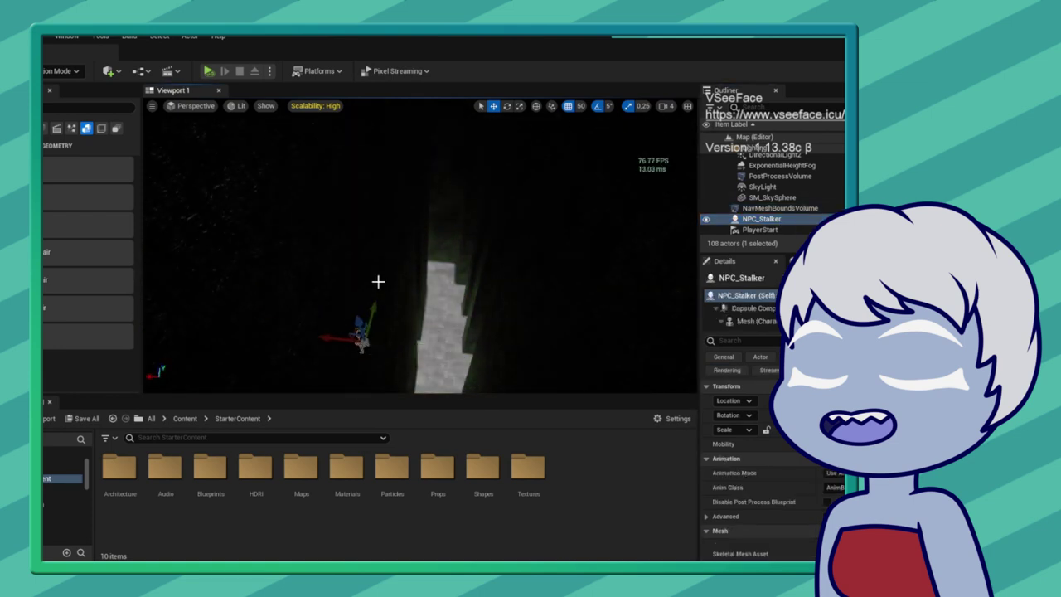
right_drag(378, 282, 378, 282)
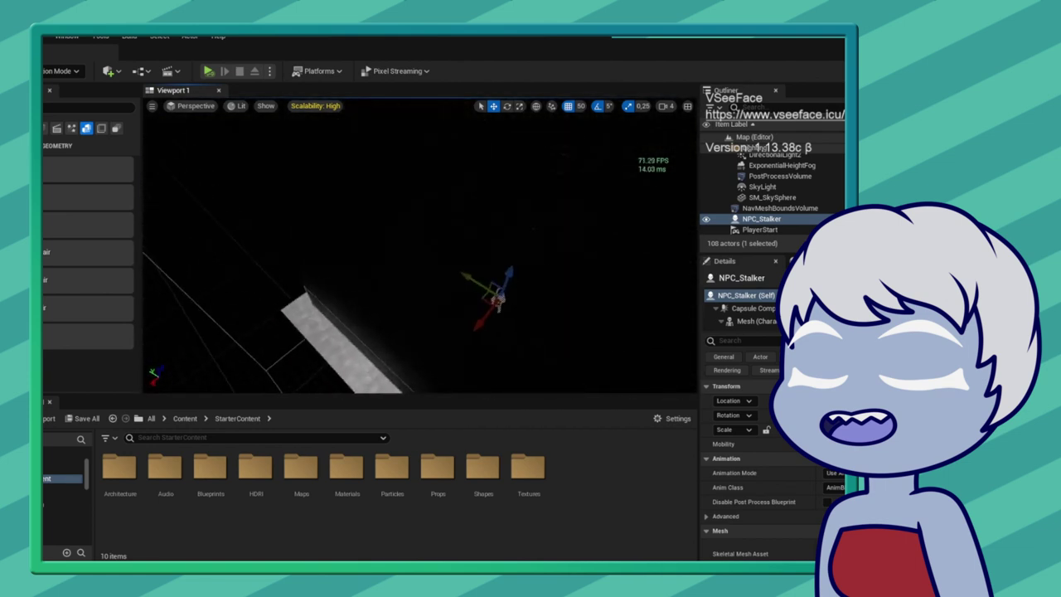
key(f)
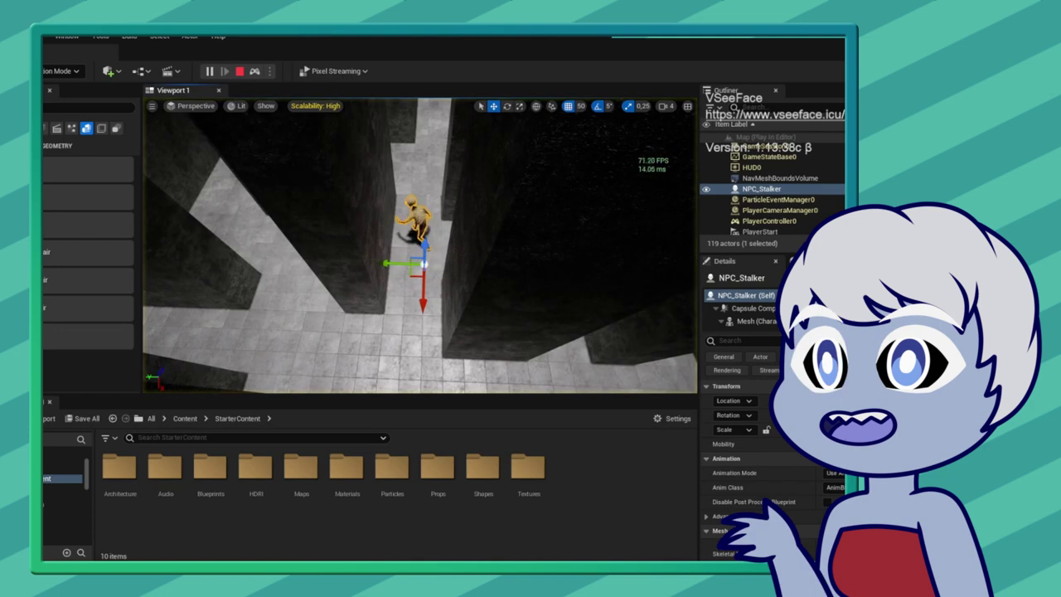
right_drag(378, 282, 378, 282)
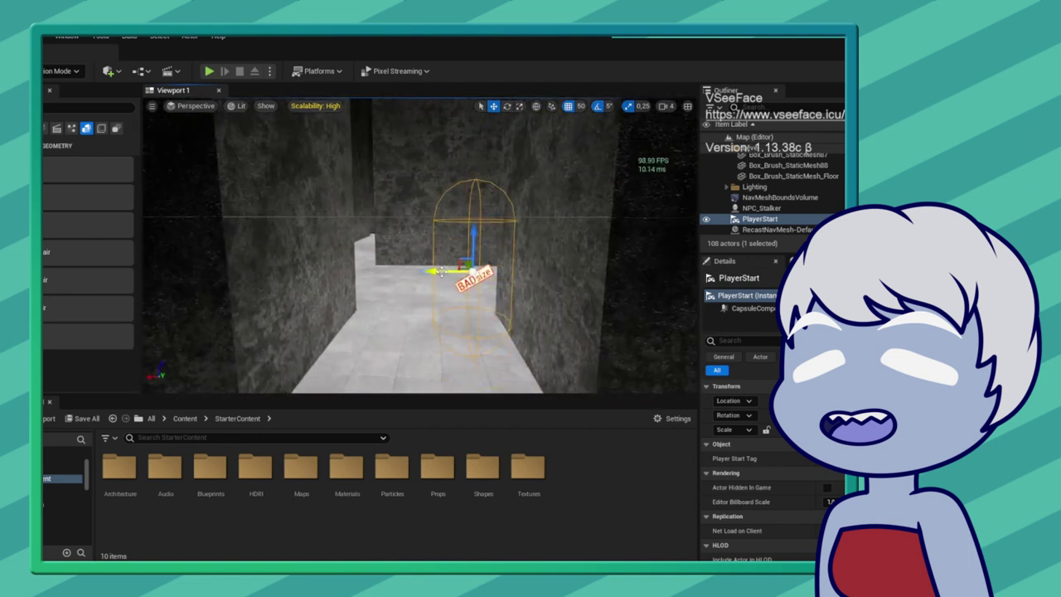
- Play the level to test the character's attack on the NPC, then stop the session
click(209, 71)
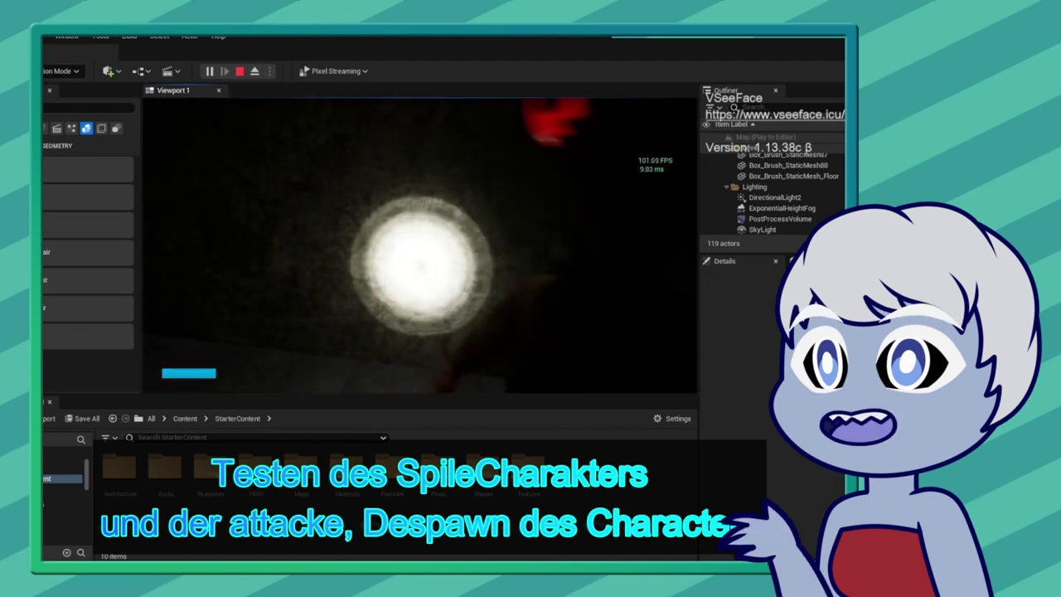
key(Escape)
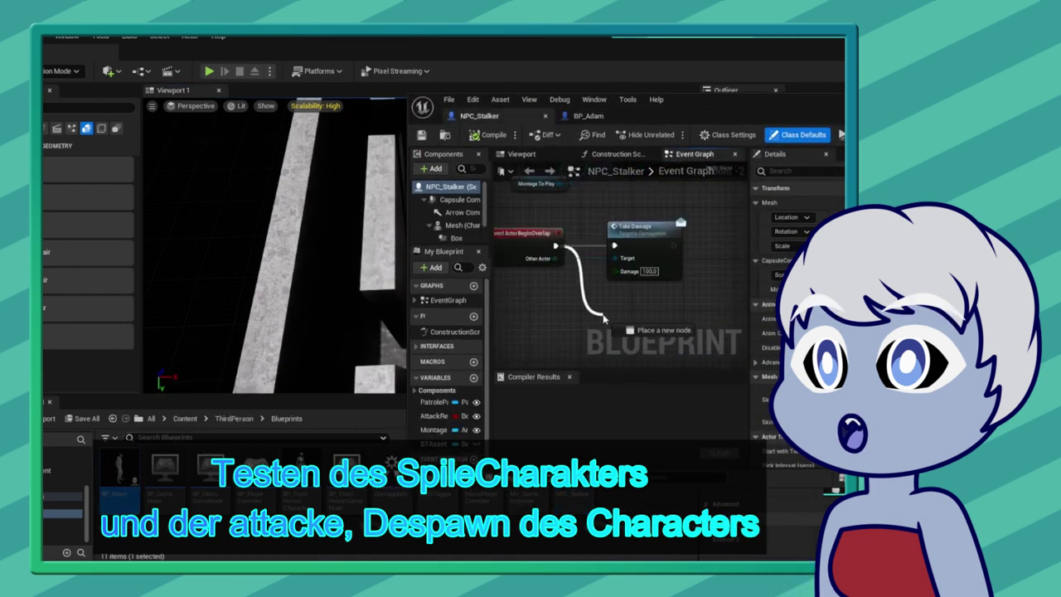
- Search for a damage node in NPC_Stalker's graph, then inspect BP_Adam's Event Take Damage graph
drag(605, 319, 605, 318)
text(da)
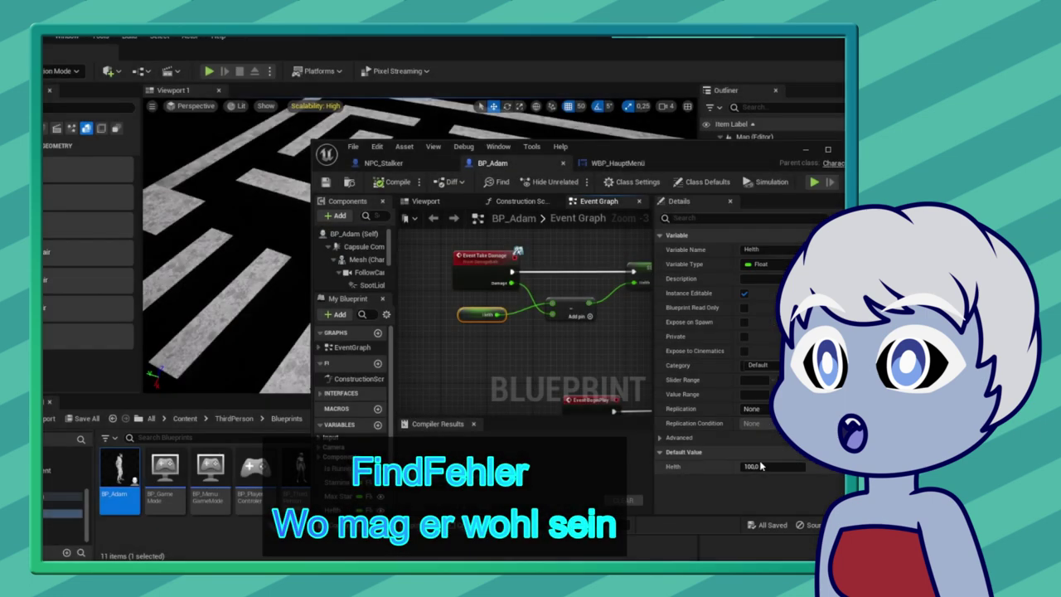
right_drag(648, 354, 565, 325)
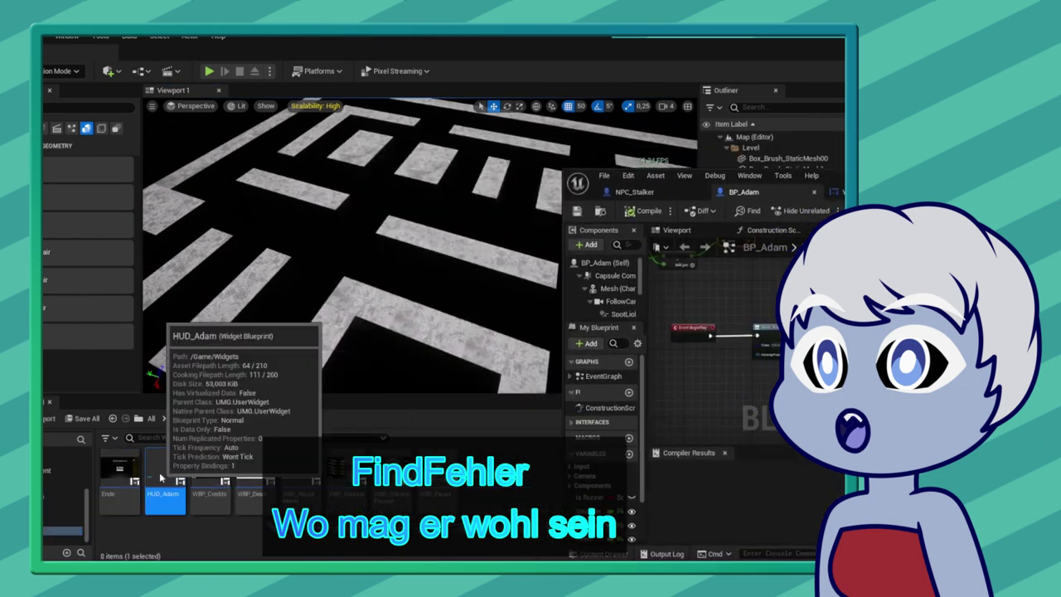
- Open HUD_Adam and duplicate the ProgressBar_Stamina progress bar
double_click(165, 474)
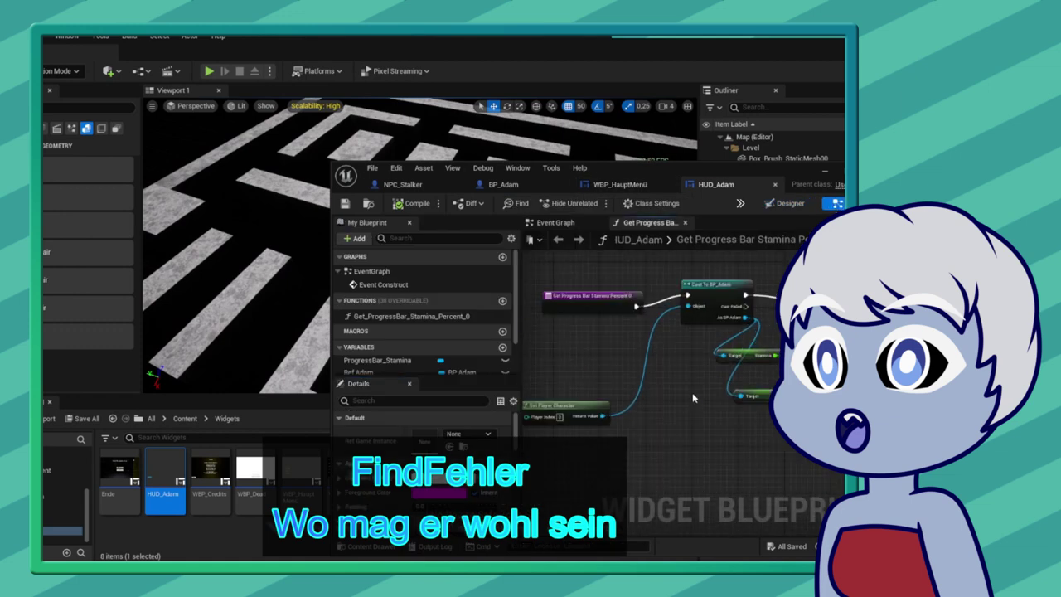
click(482, 430)
scroll(481, 430, up, 4)
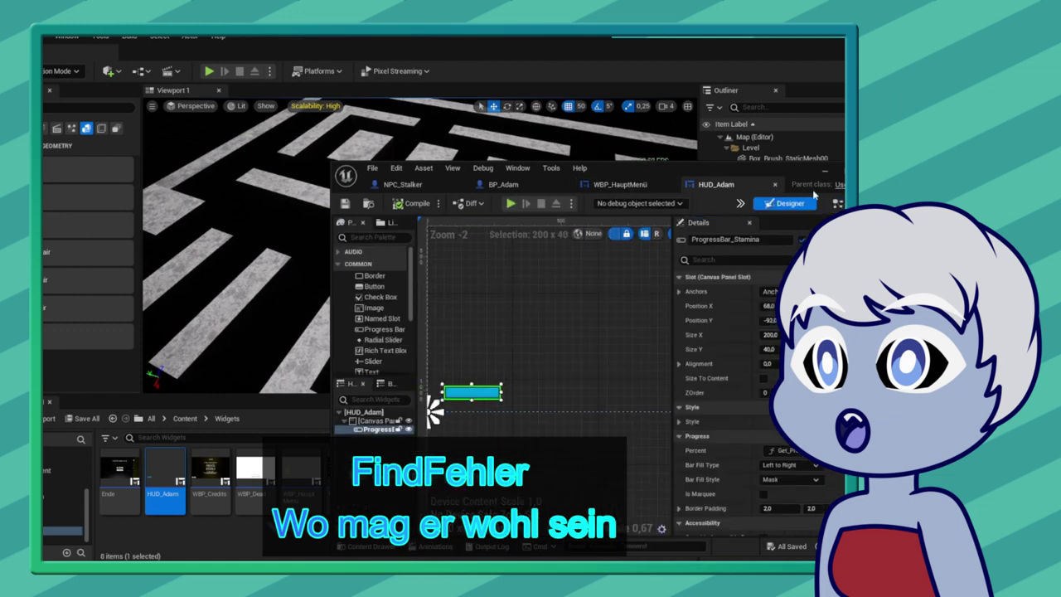
click(377, 430)
key(ctrl+d)
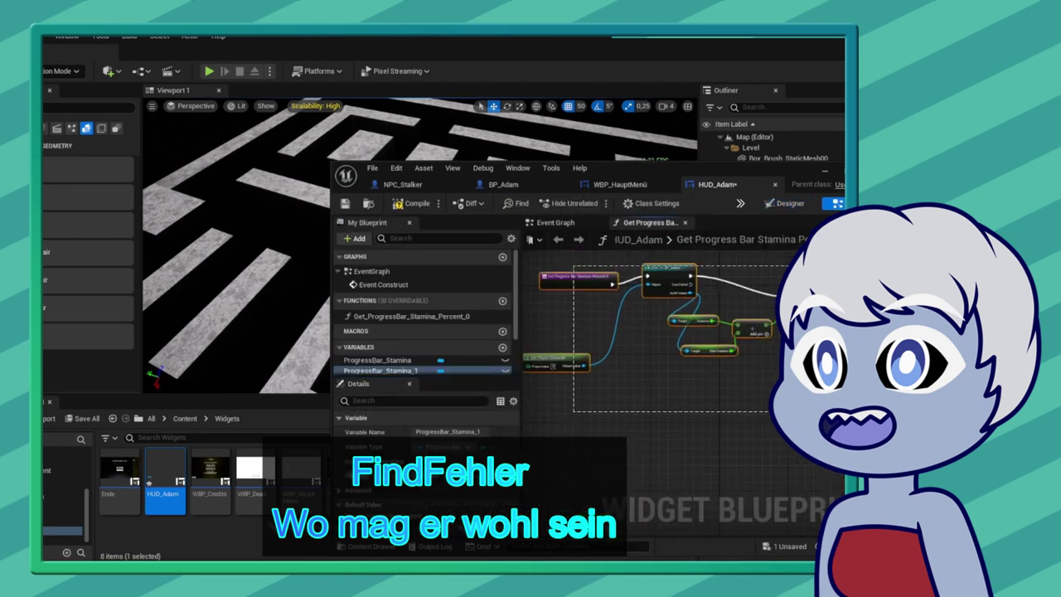
- Copy the stamina binding nodes and add Get Helth and Get Max Helth from the BP_Adam cast
drag(780, 412, 737, 396)
scroll(410, 301, down, 2)
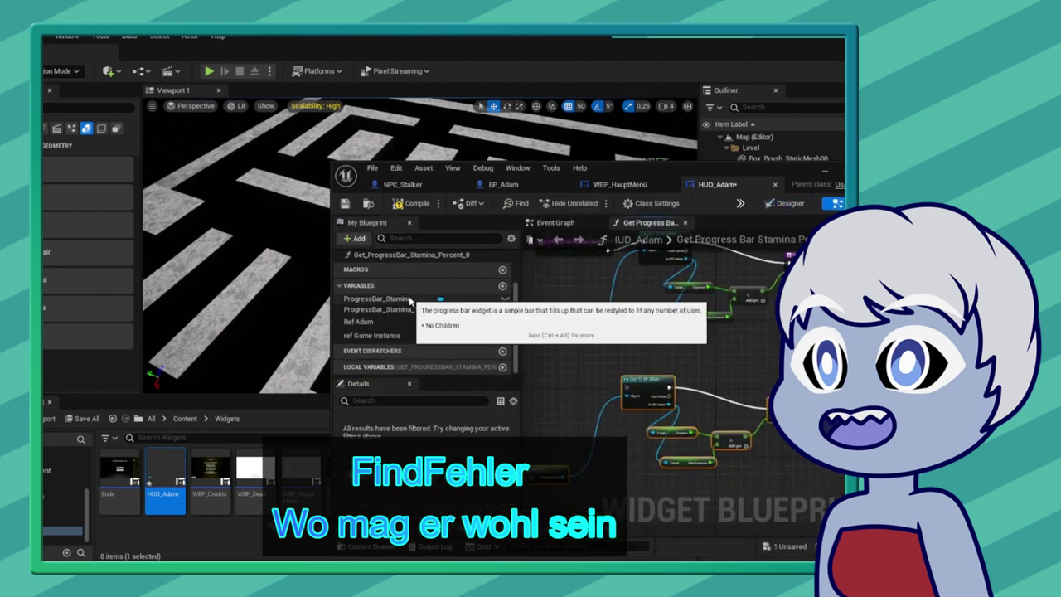
mouse_move(597, 390)
right_down()
mouse_move(639, 430)
mouse_move(618, 397)
right_up()
scroll(638, 430, up, 2)
text(helth)
mouse_move(594, 394)
mouse_down()
mouse_move(640, 395)
mouse_move(637, 455)
mouse_up()
key(Return)
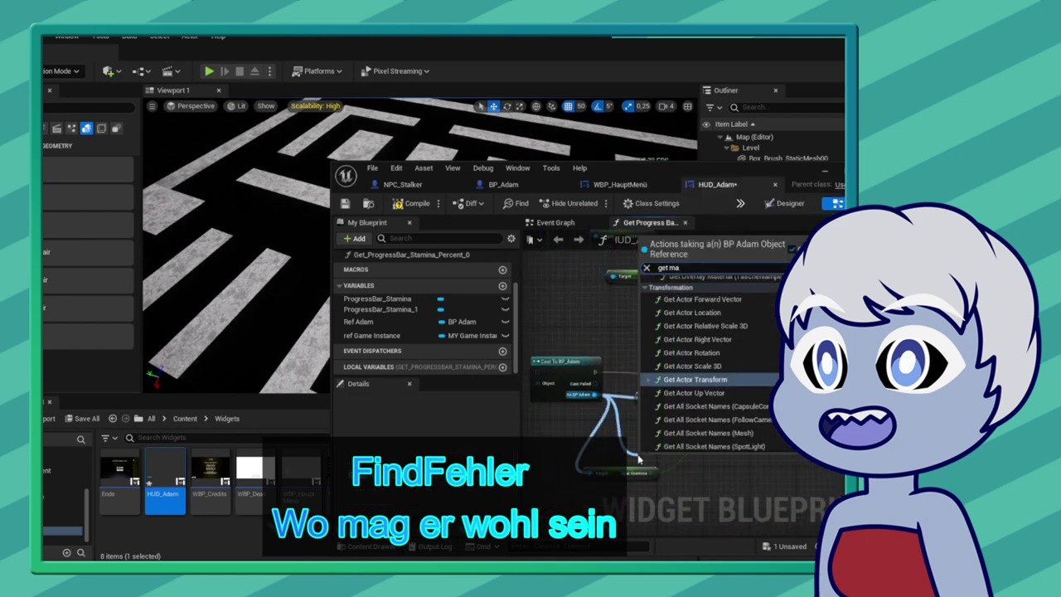
text(max helth)
key(Return)
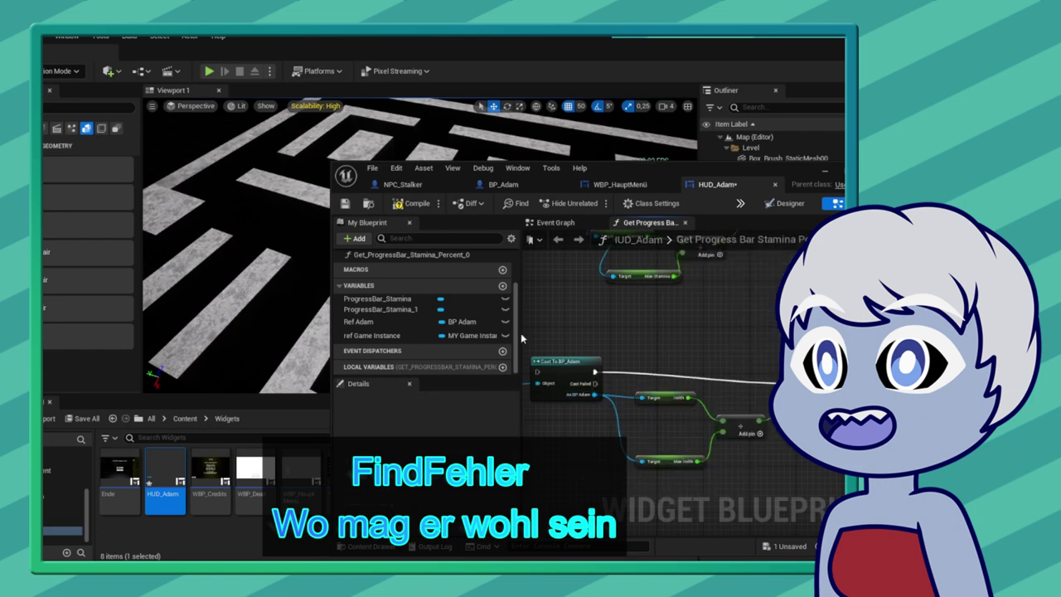
- Rename the ProgressBar_Stamina_1 variable and add a new function to HUD_Adam
right_drag(685, 354, 793, 331)
click(381, 309)
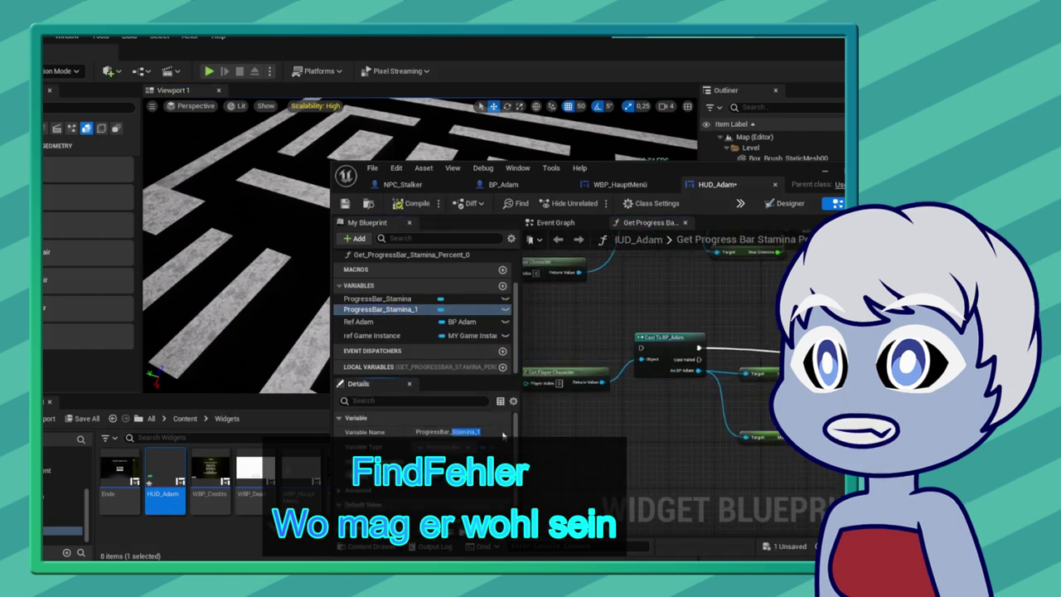
drag(452, 432, 502, 437)
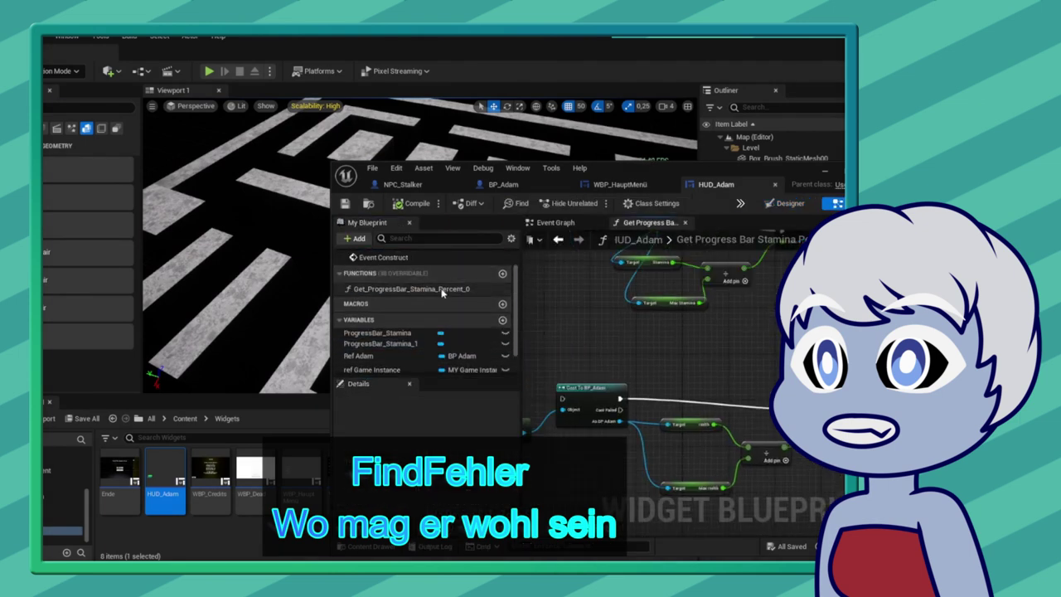
double_click(442, 290)
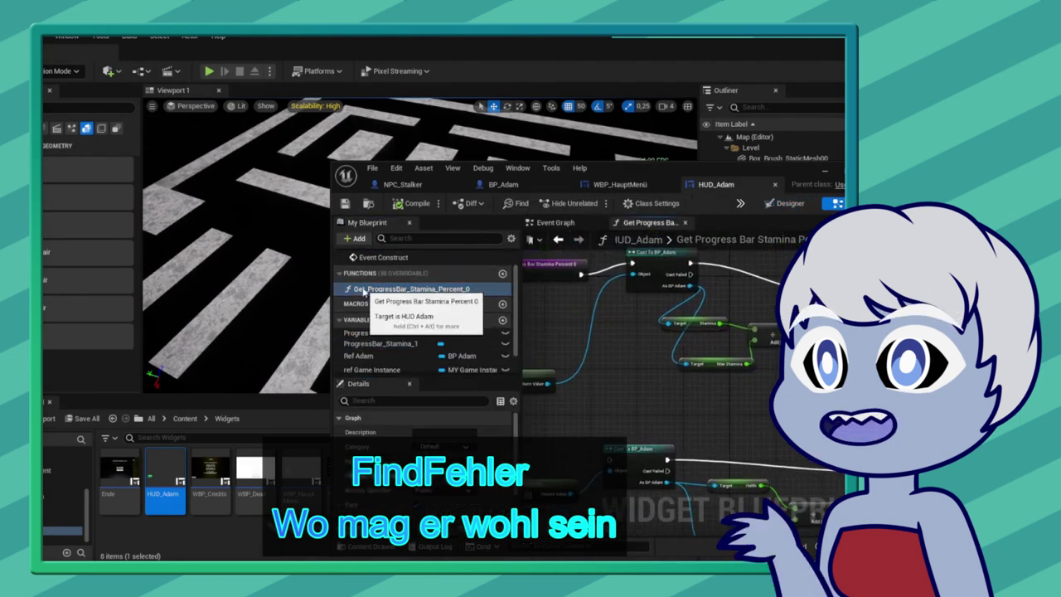
click(502, 273)
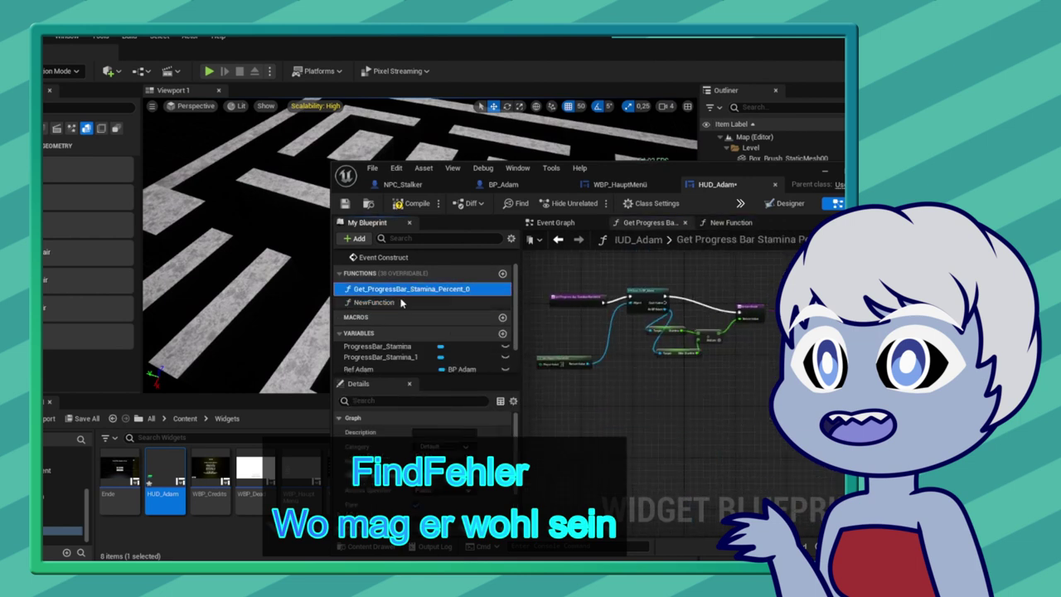
- Wire NewFunction to Cast To BP_Adam with a Return Node, compile HUD_Adam, and test-play
double_click(401, 303)
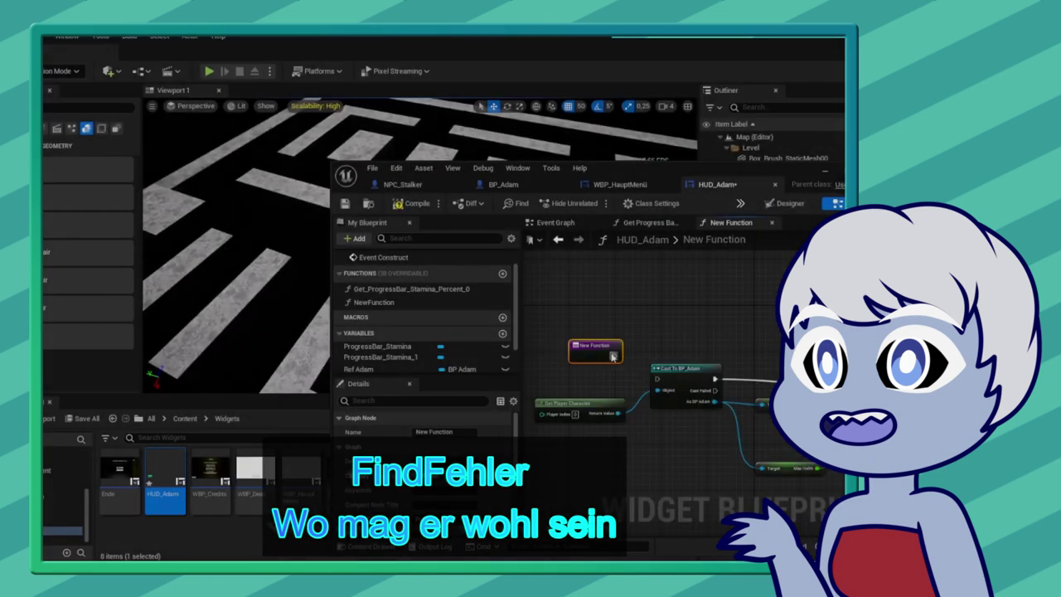
drag(613, 357, 657, 379)
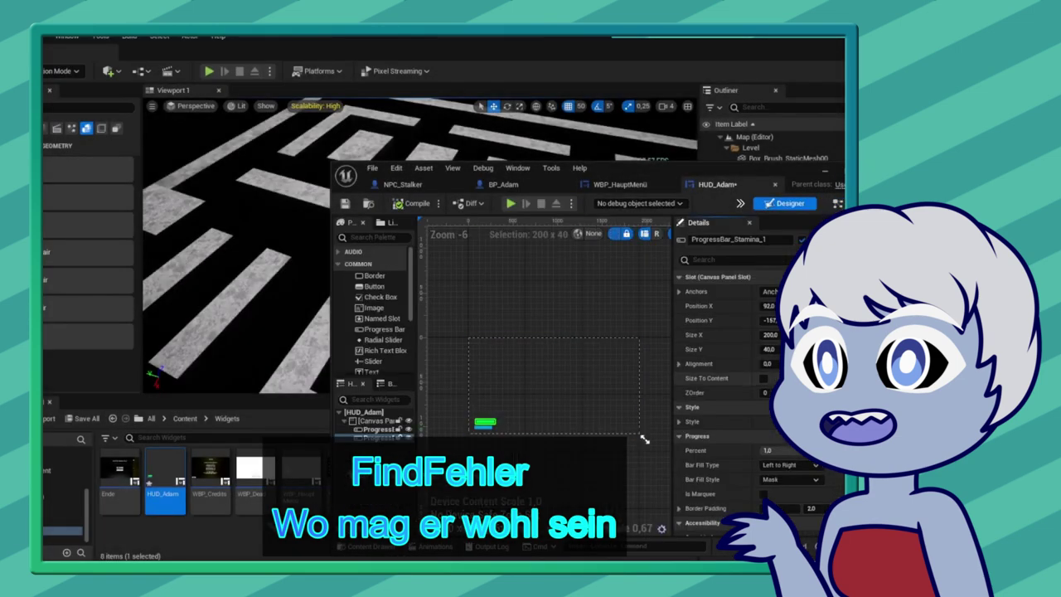
key(ctrl+z)
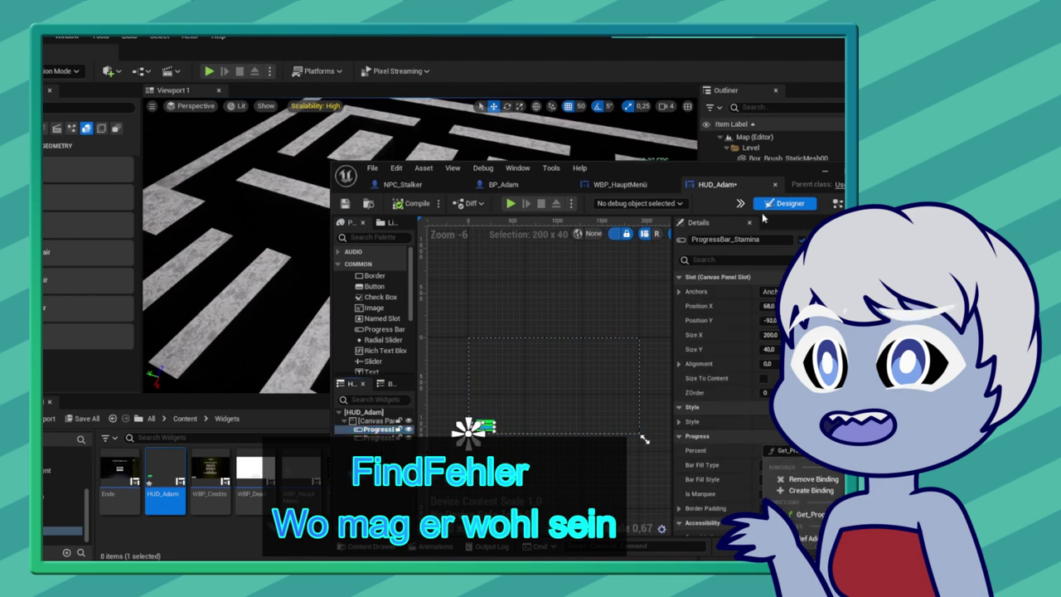
click(645, 222)
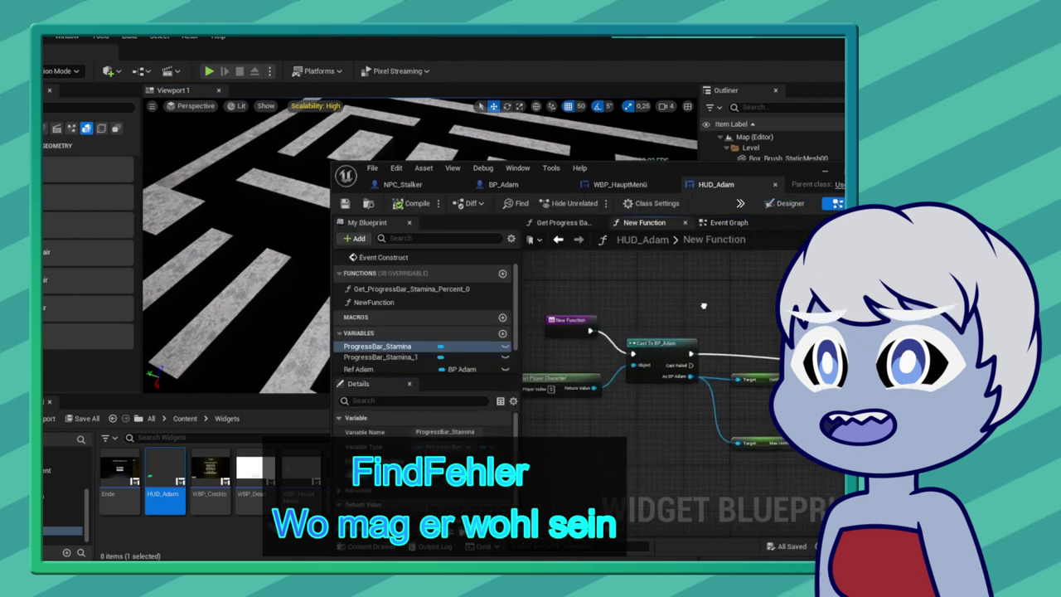
click(787, 461)
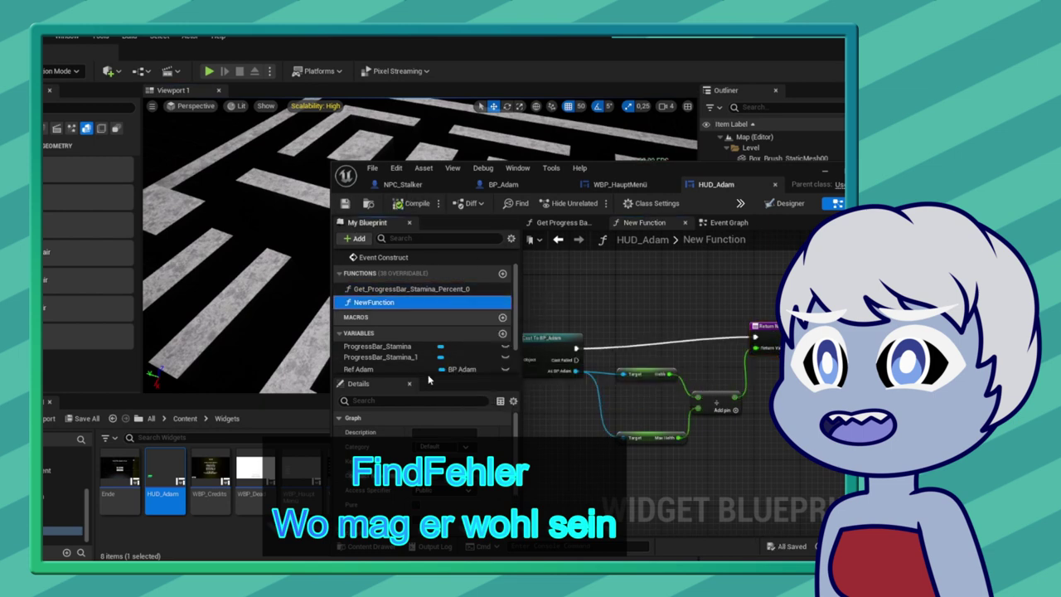
click(411, 205)
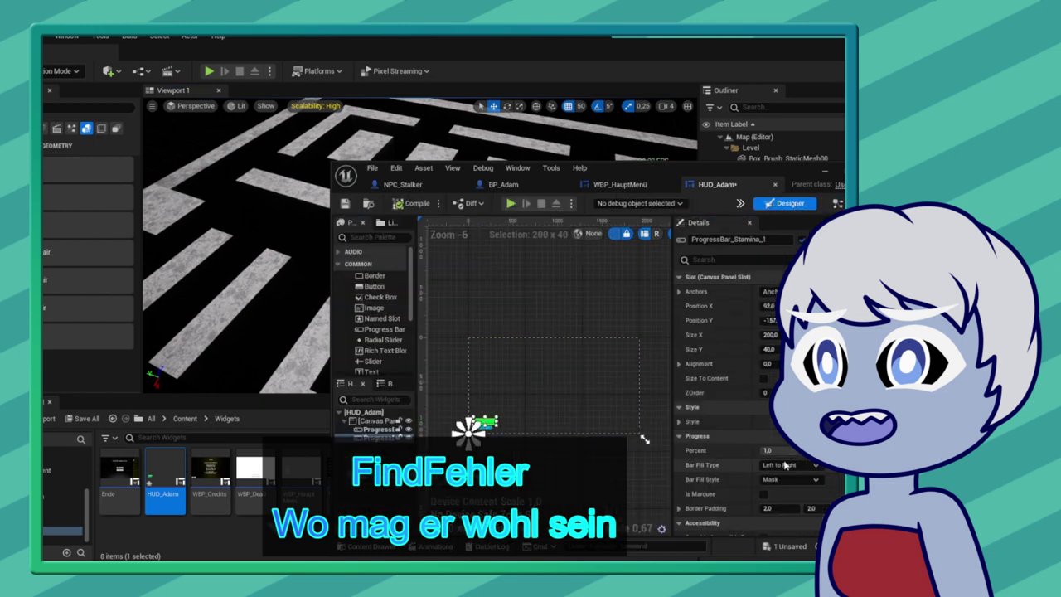
click(509, 203)
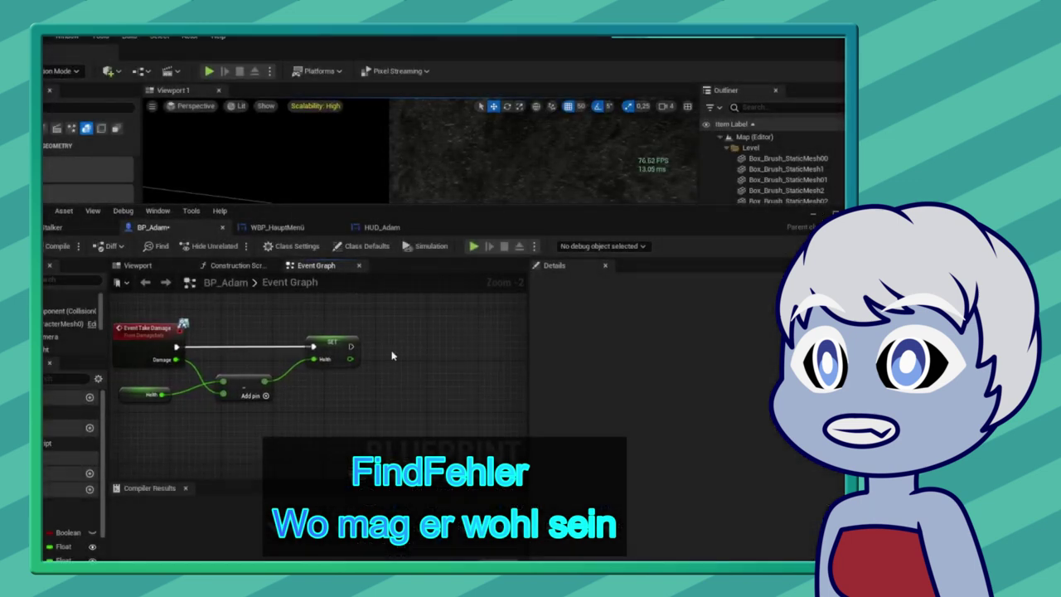
- Add a Less node comparing Helth against Max Helth after the SET Helth node
click(330, 343)
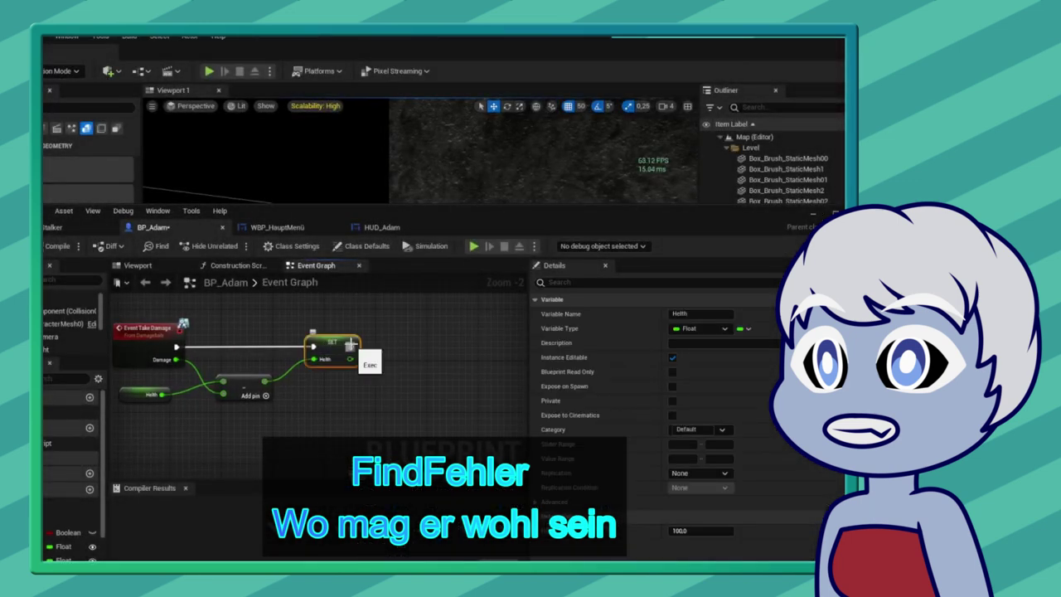
drag(350, 359, 452, 383)
text(less)
key(Return)
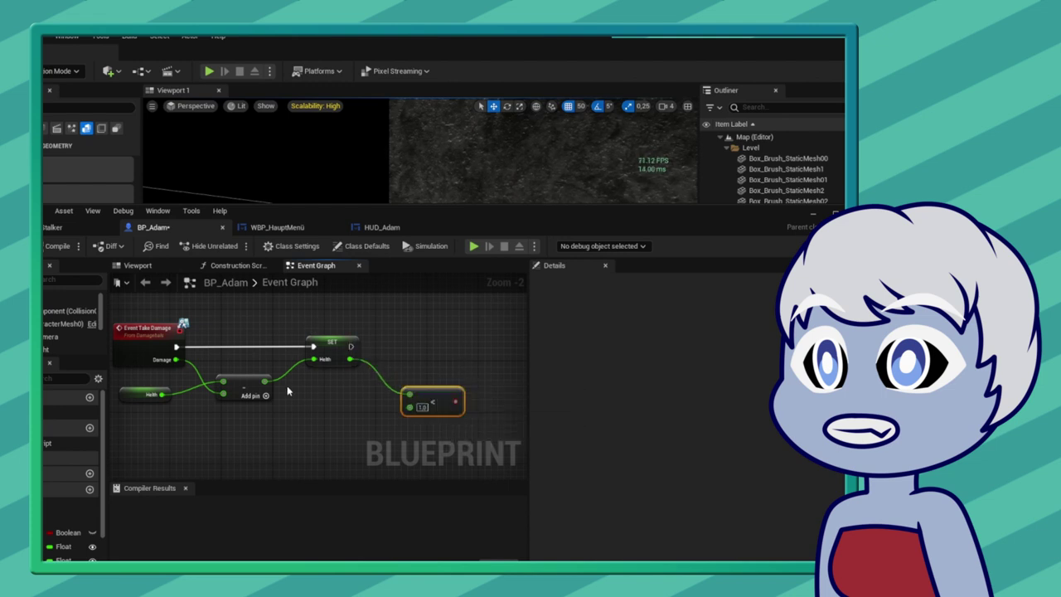
right_drag(288, 392, 331, 386)
right_drag(264, 428, 276, 451)
click(172, 408)
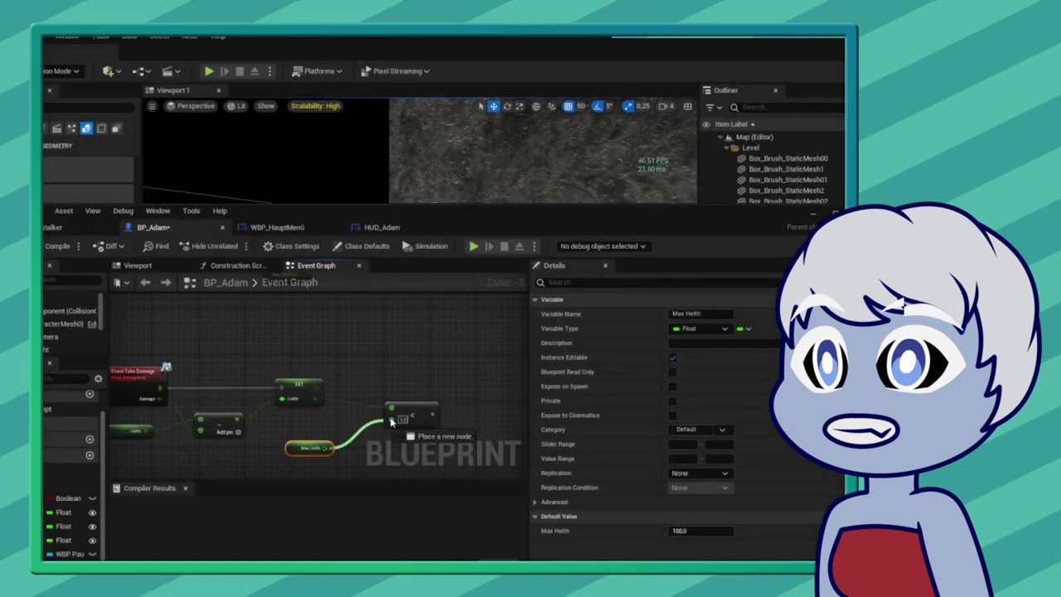
- Add a Branch after SET Helth with a Play Anim Montage node on True
drag(290, 391, 412, 379)
text(br)
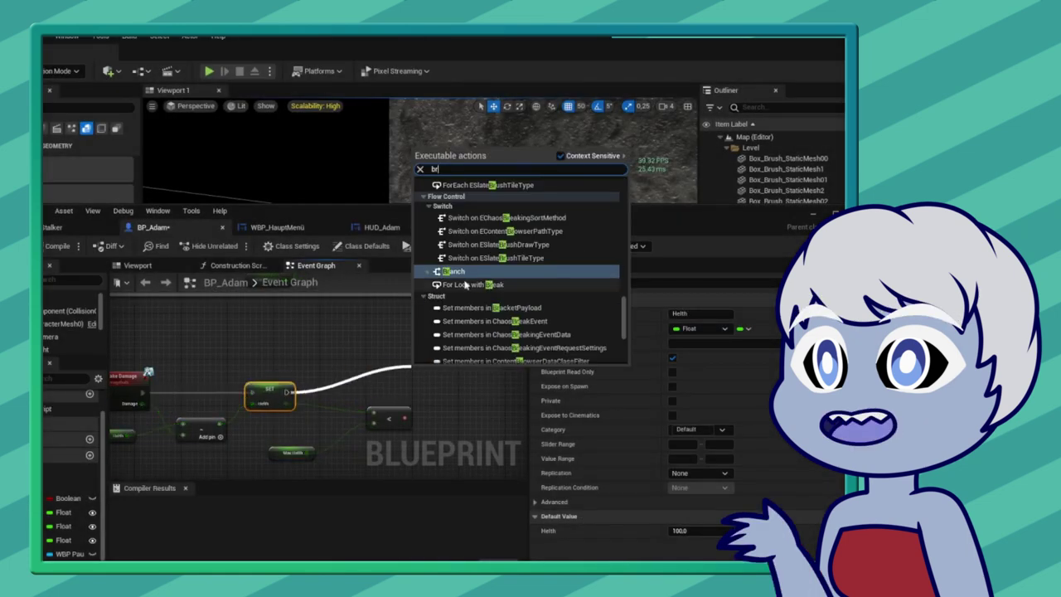
key(Return)
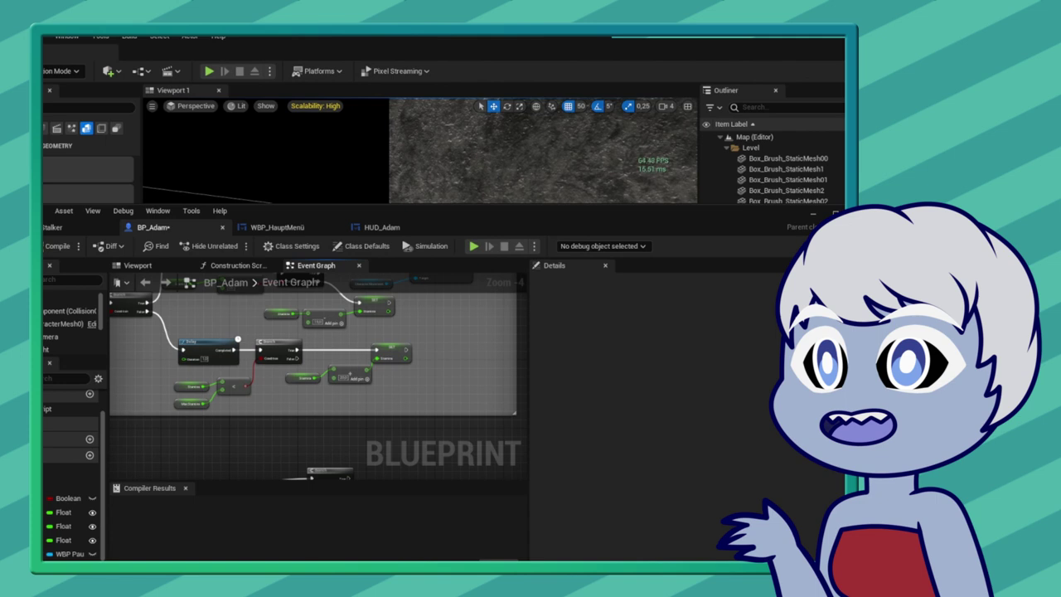
drag(354, 341, 407, 340)
text(play anim)
click(534, 466)
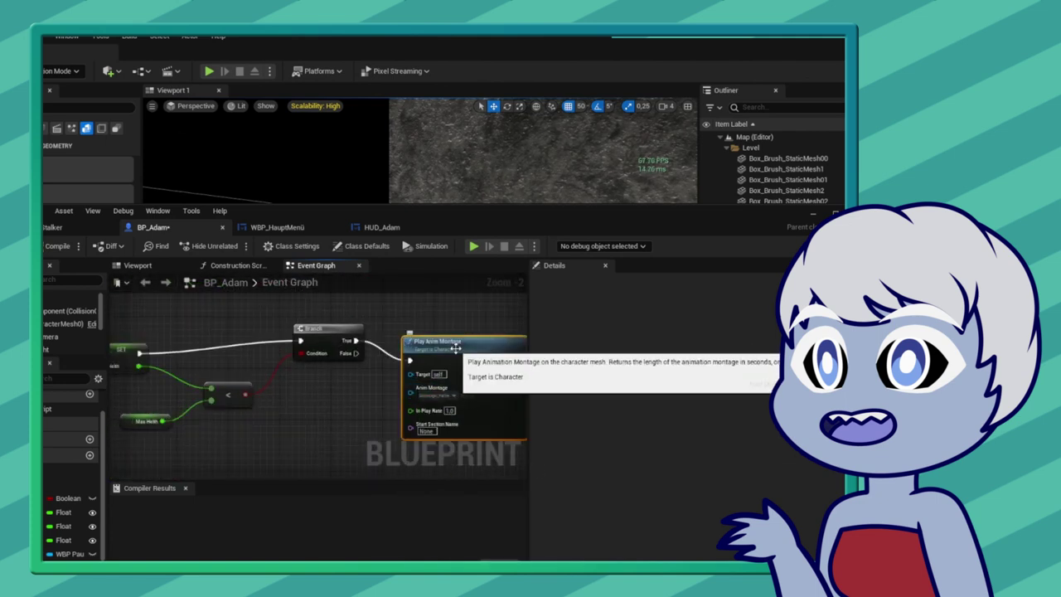
- Focus on NPC_Stalker in the maze and start a test simulation with Alt+P
right_drag(455, 349, 335, 349)
drag(397, 336, 460, 349)
text(des)
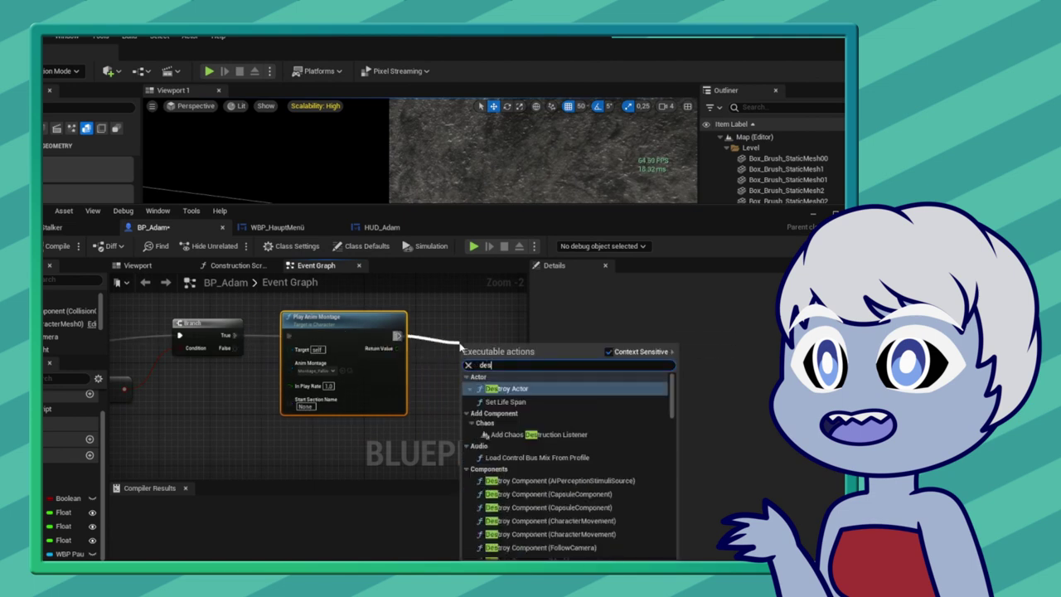
text(p)
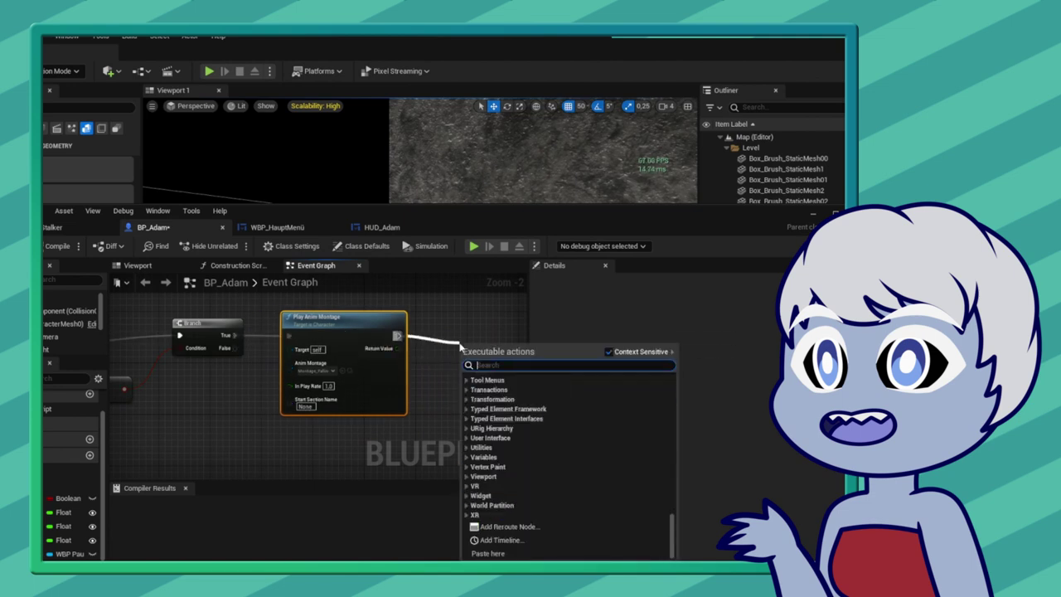
click(441, 356)
scroll(441, 357, down, 2)
drag(398, 217, 398, 454)
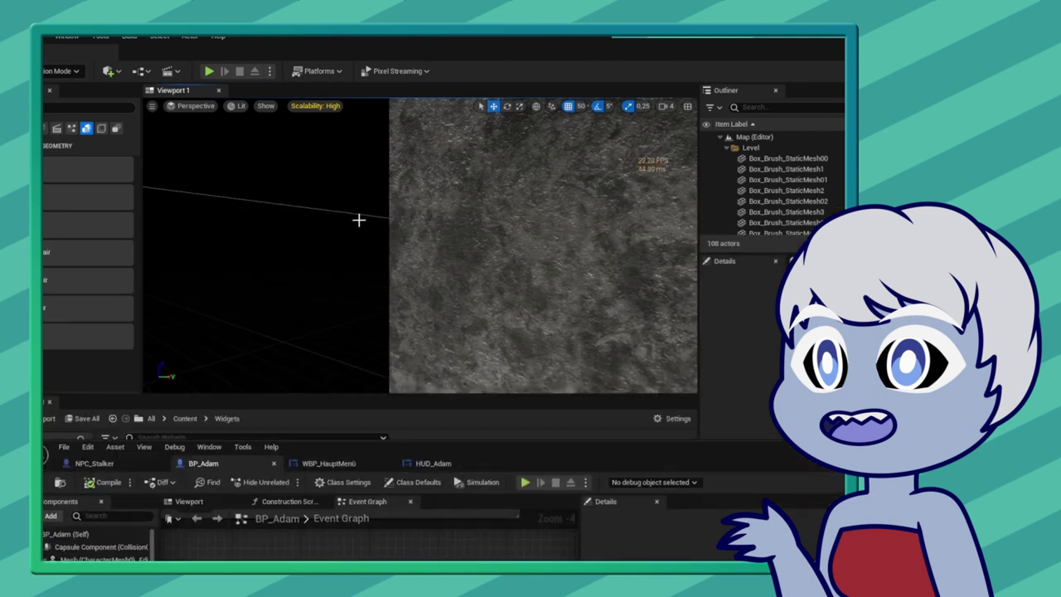
right_drag(357, 218, 438, 277)
click(423, 249)
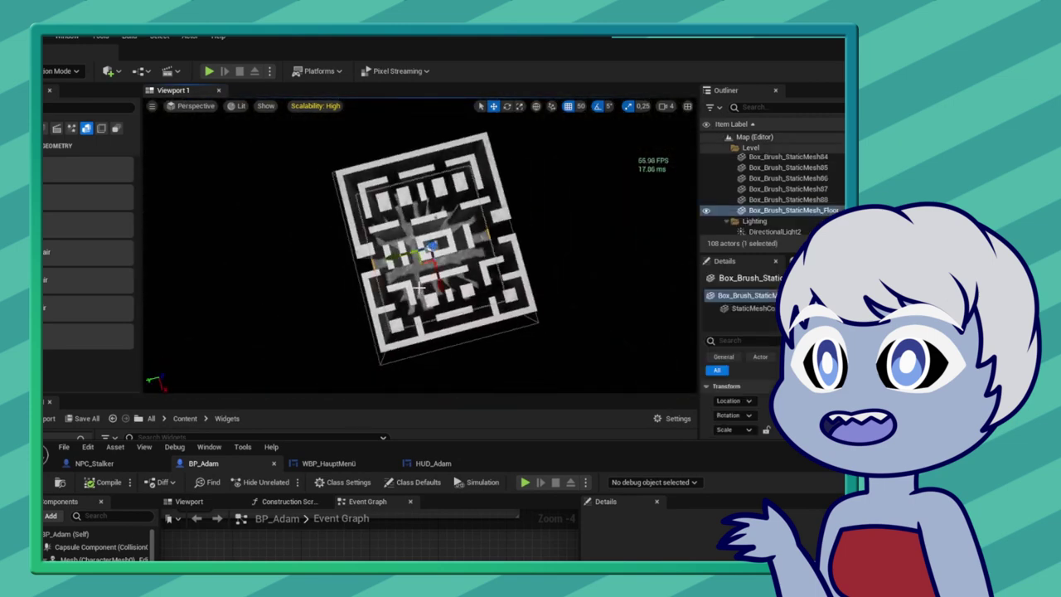
key(f)
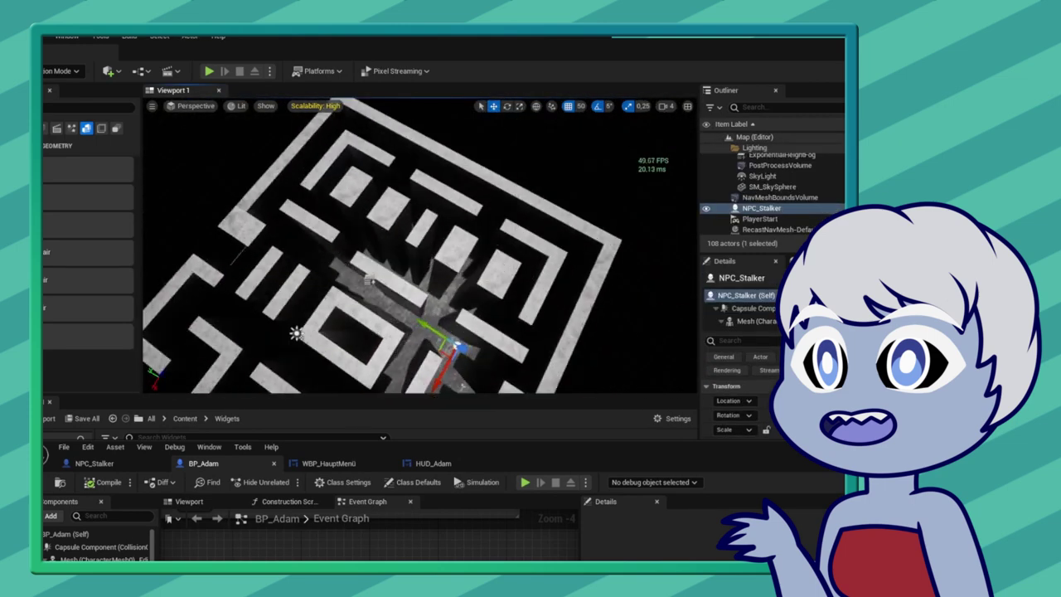
key(alt+p)
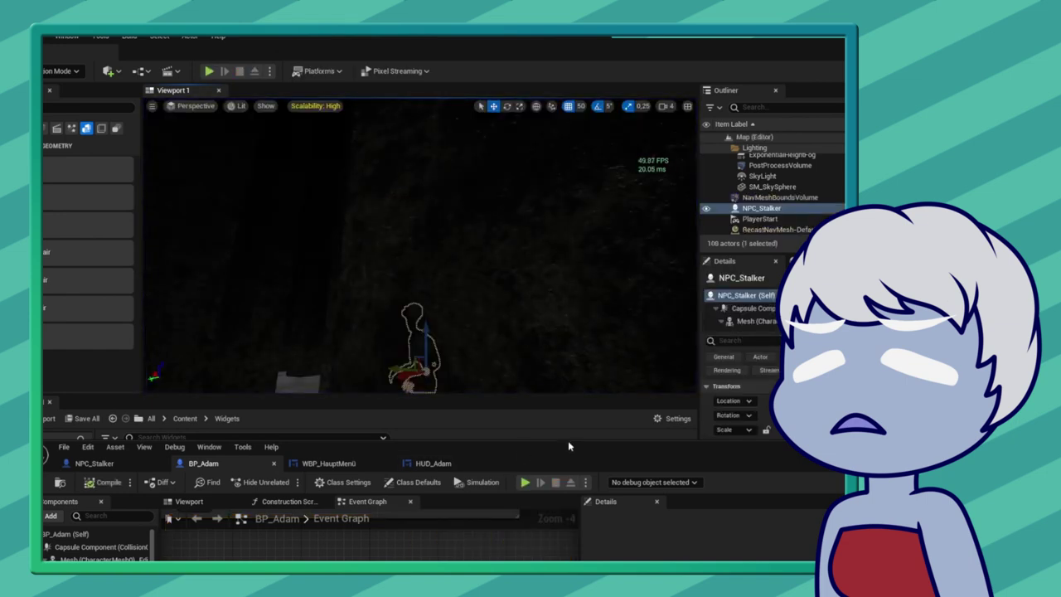
- Stop the test and add a Destroy Actor node after the montage
click(568, 440)
drag(490, 313, 490, 314)
text(despaw)
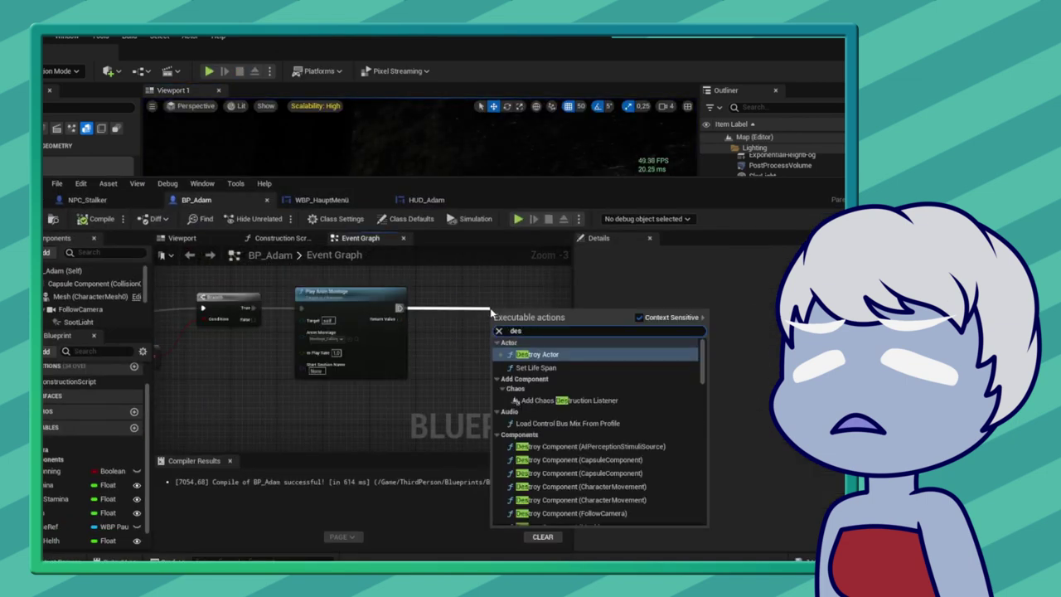
key(Return)
- Search the node list for widget actions to follow Destroy Actor
drag(391, 320, 475, 324)
key(BackSpace)
key(BackSpace)
key(BackSpace)
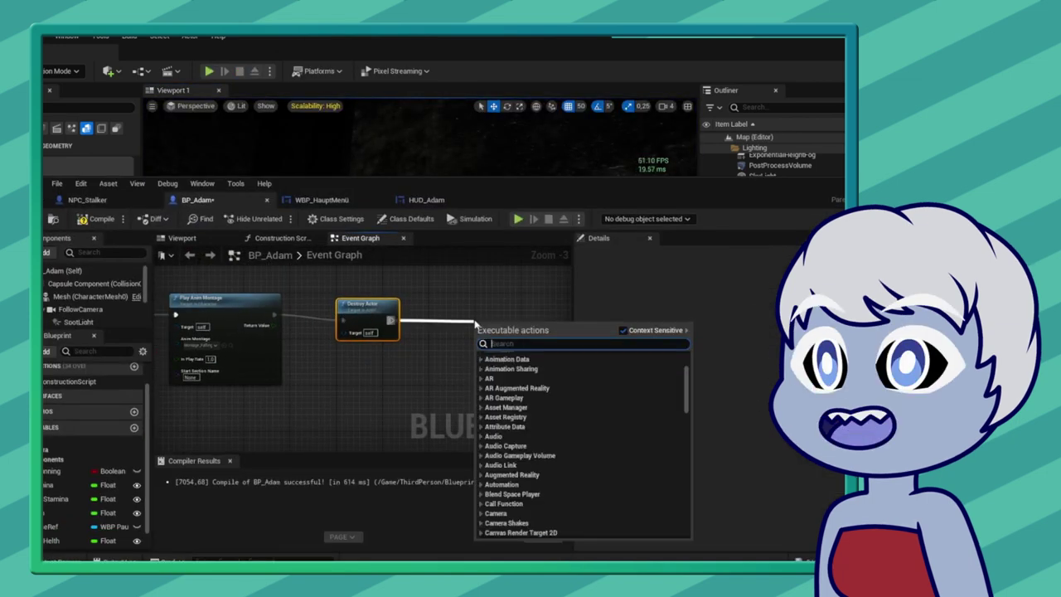
text(get wid)
key(BackSpace)
key(BackSpace)
key(BackSpace)
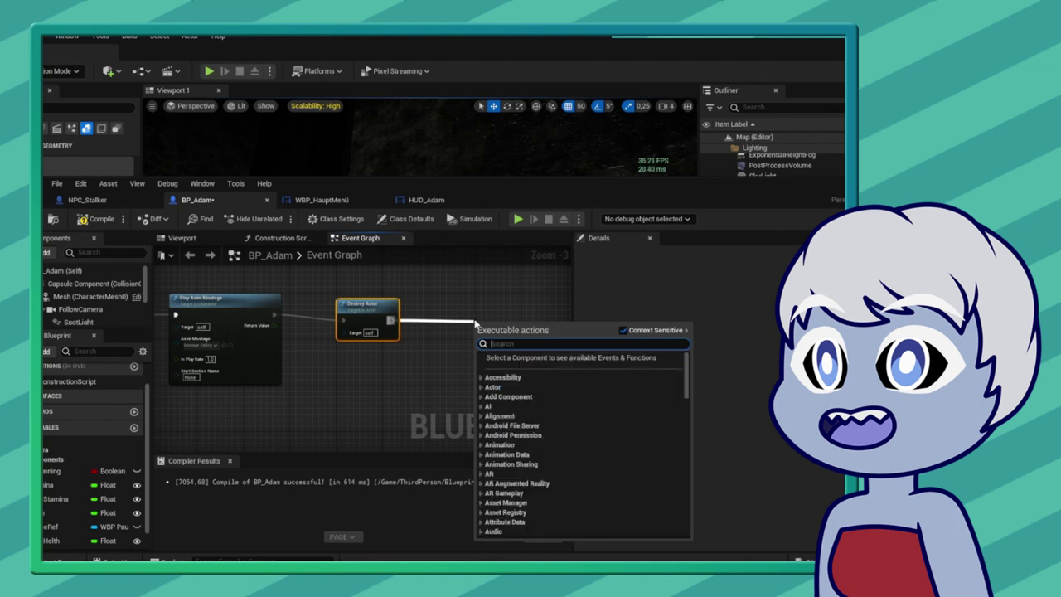
text(widget)
scroll(642, 435, down, 3)
scroll(641, 435, down, 3)
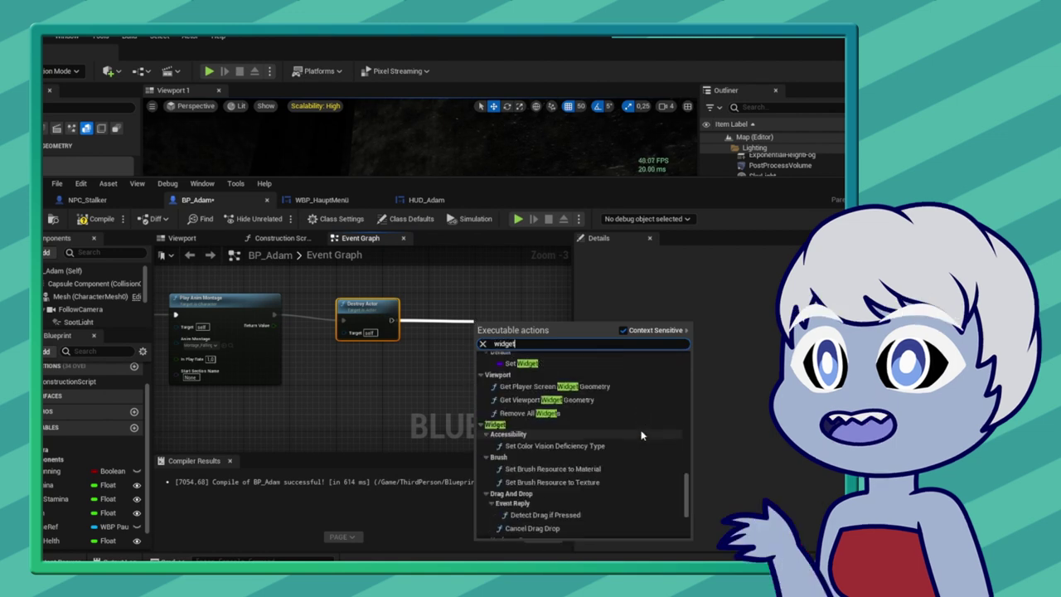
click(396, 369)
scroll(491, 382, down, 3)
scroll(492, 381, up, 3)
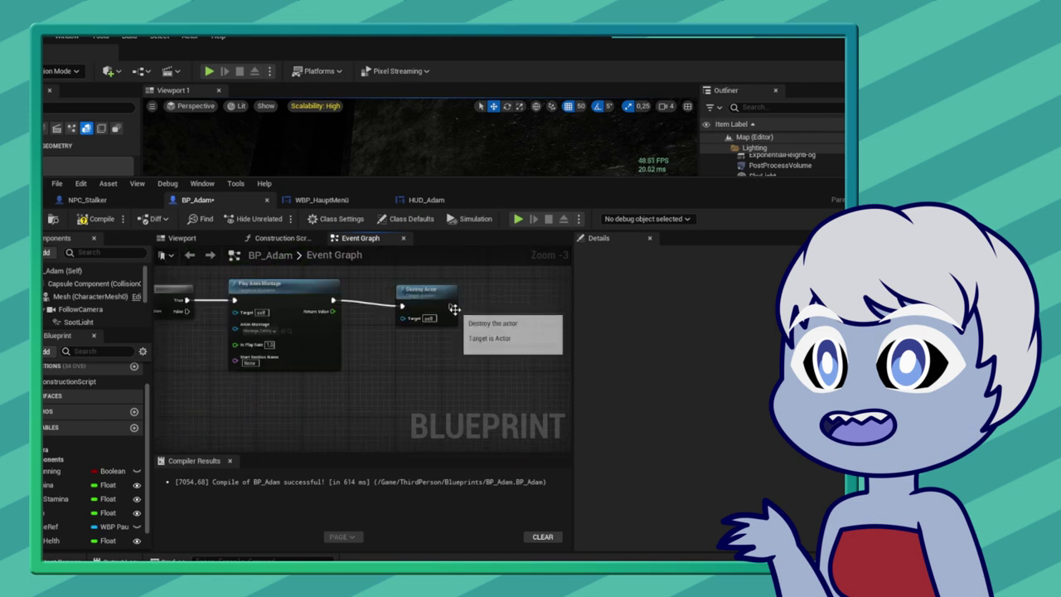
- Add a Create Widget node after Destroy Actor, feeding an Add to Viewport node
drag(450, 306, 504, 307)
text(create wi)
click(550, 404)
click(496, 297)
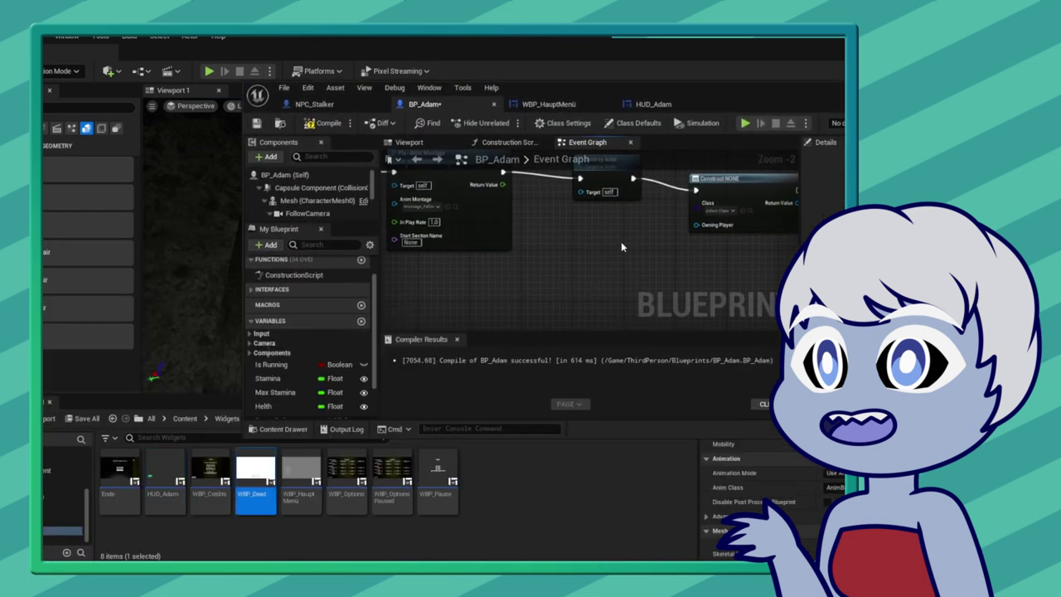
drag(256, 471, 429, 303)
drag(608, 277, 607, 278)
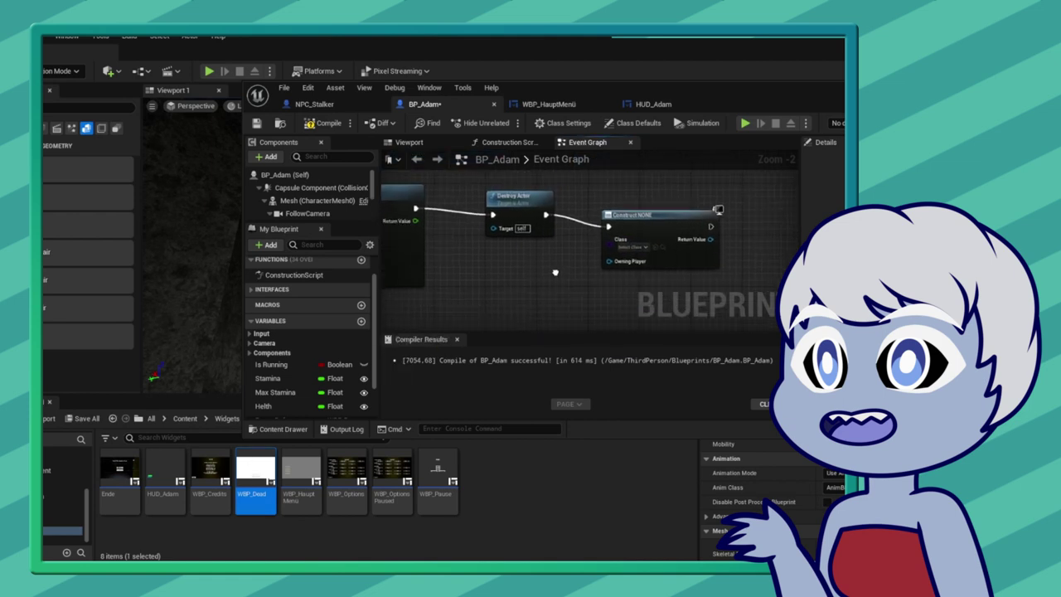
scroll(581, 266, down, 4)
scroll(554, 260, up, 3)
drag(549, 249, 611, 249)
text(add)
click(663, 335)
- Set the Create Widget class to WBP_Dead and open WBP_Dead for editing
scroll(655, 249, up, 1)
click(324, 123)
scroll(473, 263, down, 1)
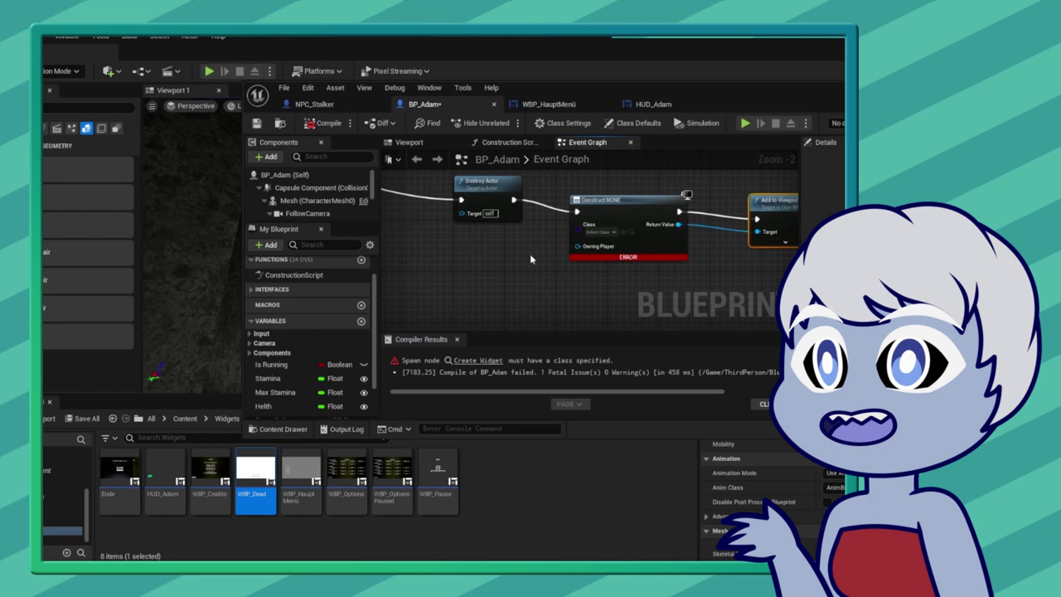
scroll(552, 267, down, 1)
scroll(555, 263, up, 2)
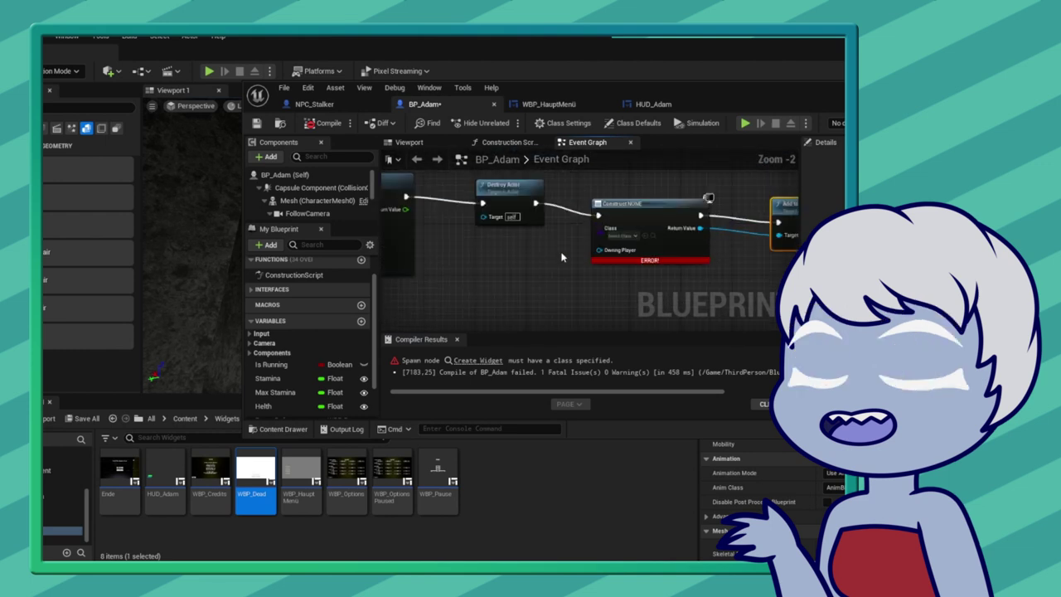
click(627, 237)
text(wbp)
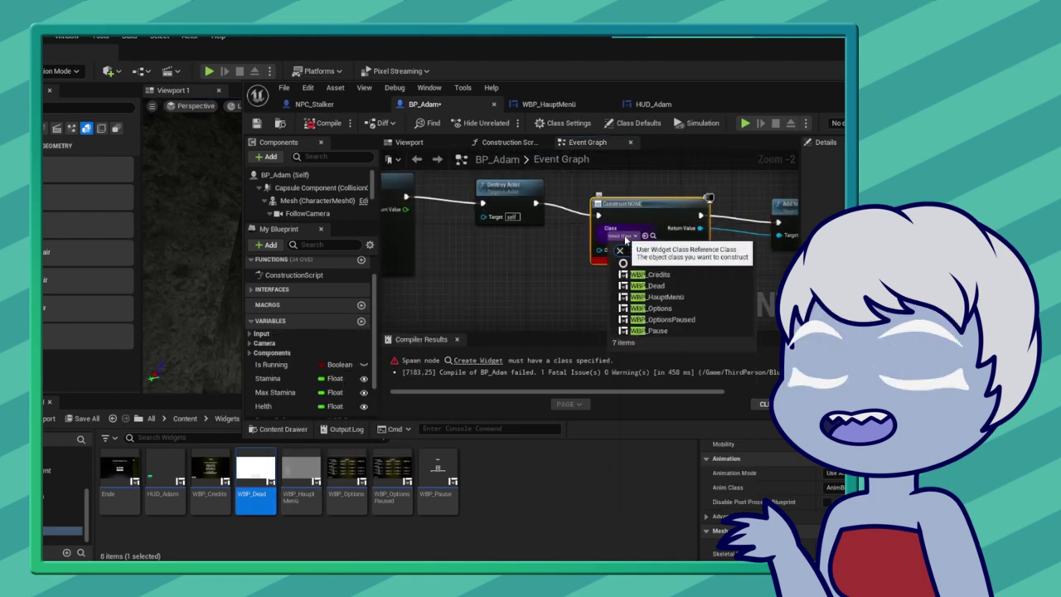
double_click(663, 204)
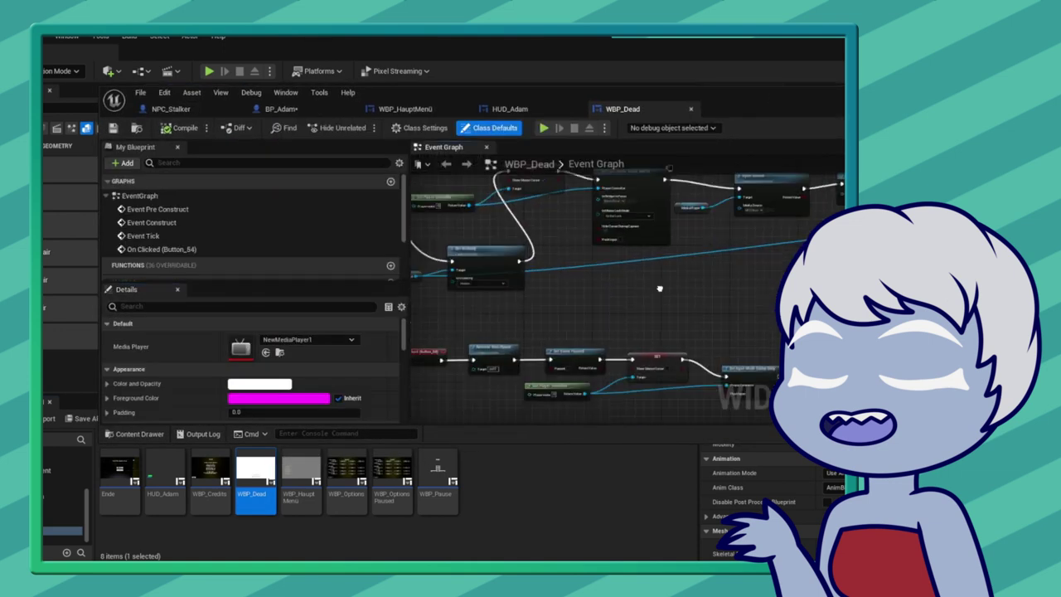
- Connect Destroy Actor to Create WBP Dead Widget, playtest to the You Died screen, and reset
mouse_move(681, 247)
right_down()
mouse_move(690, 295)
mouse_move(426, 285)
mouse_move(434, 168)
right_up()
right_drag(713, 325, 564, 324)
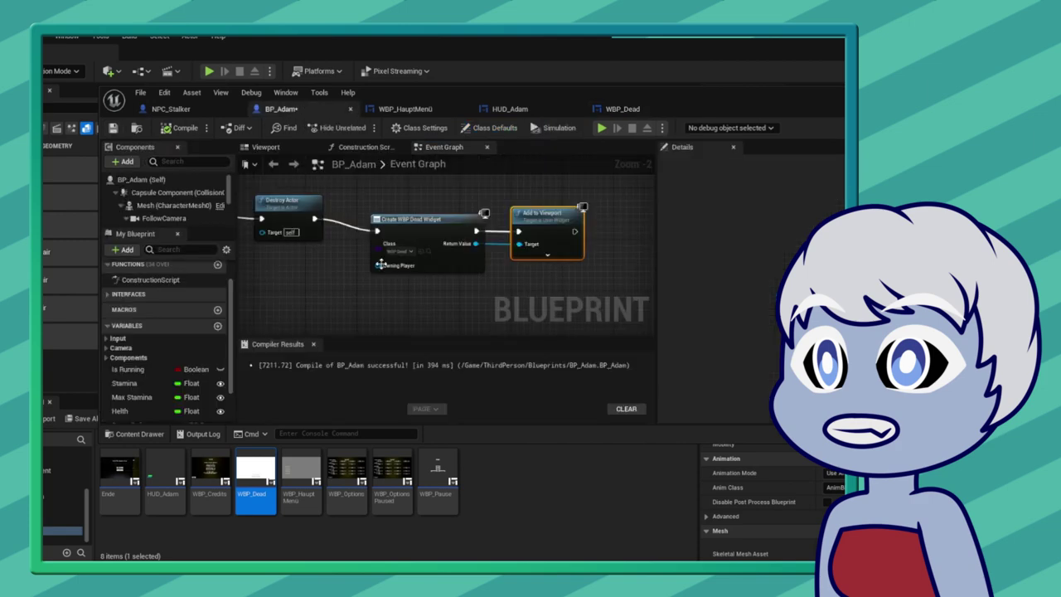
drag(440, 225, 502, 239)
click(209, 71)
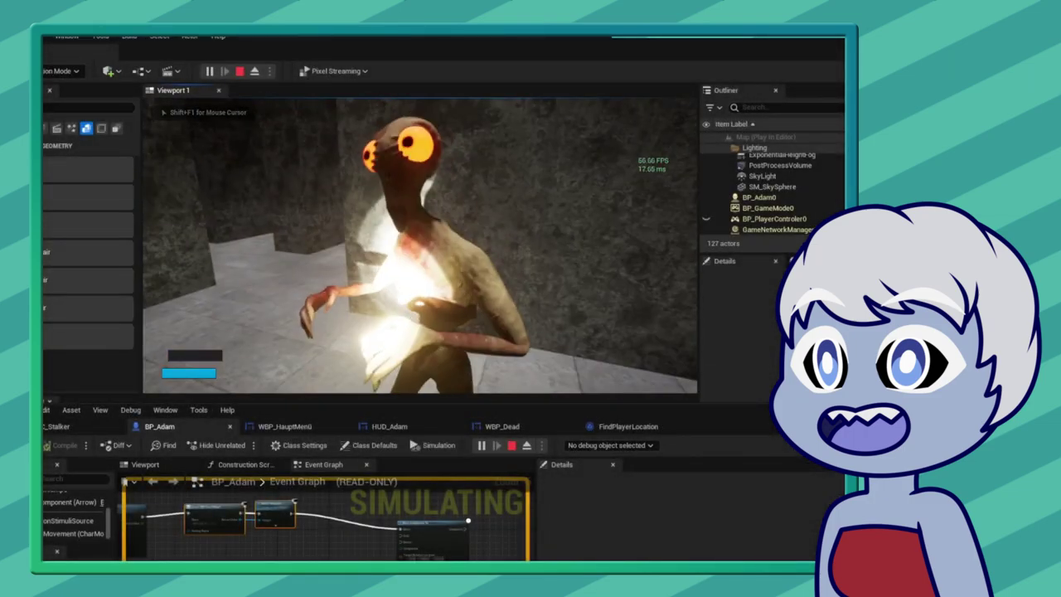
click(443, 364)
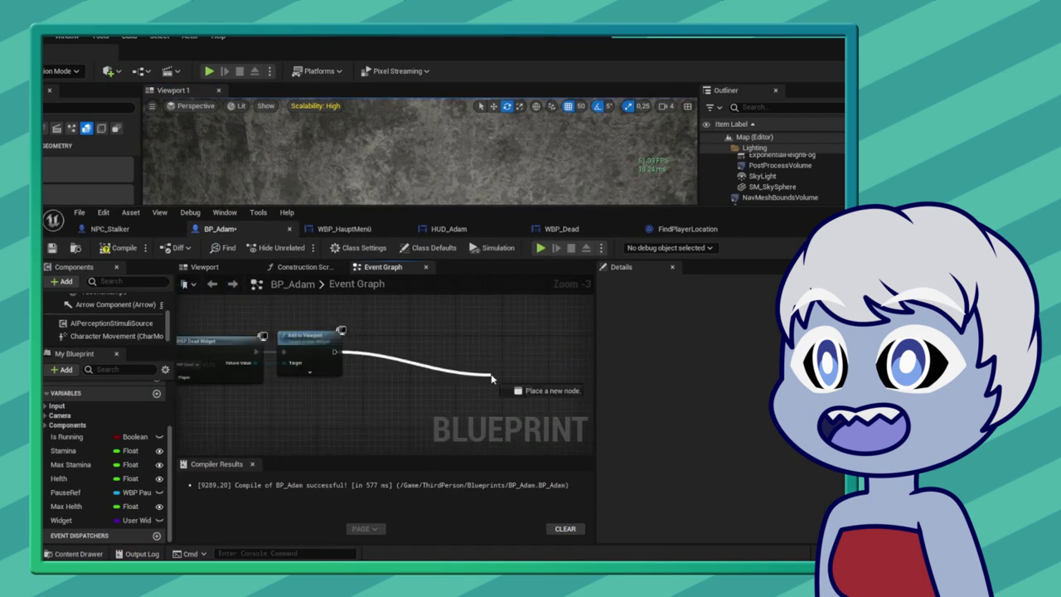
- Add a Cast To BP_GameMode node after Add to Viewport, with Get Game Mode as Object
drag(340, 352, 491, 378)
text(move player)
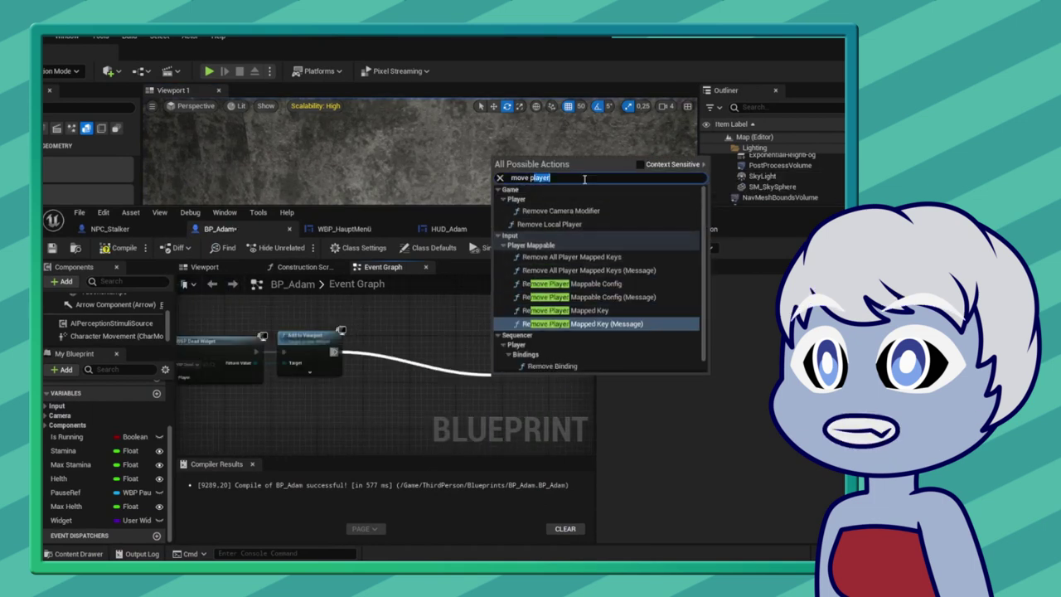
key(BackSpace)
key(BackSpace)
key(BackSpace)
scroll(630, 249, up, 3)
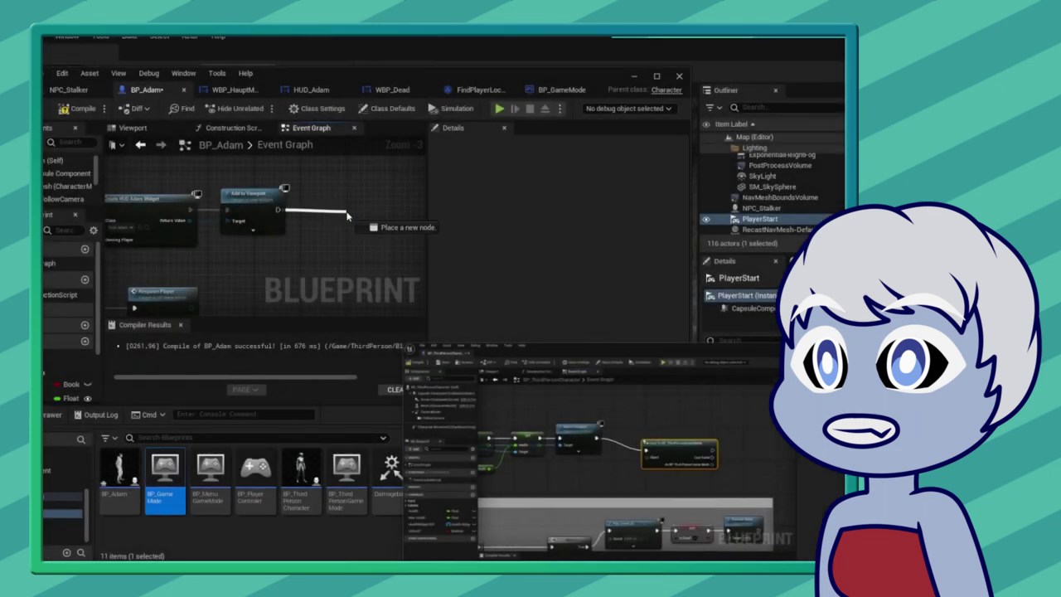
text(ir)
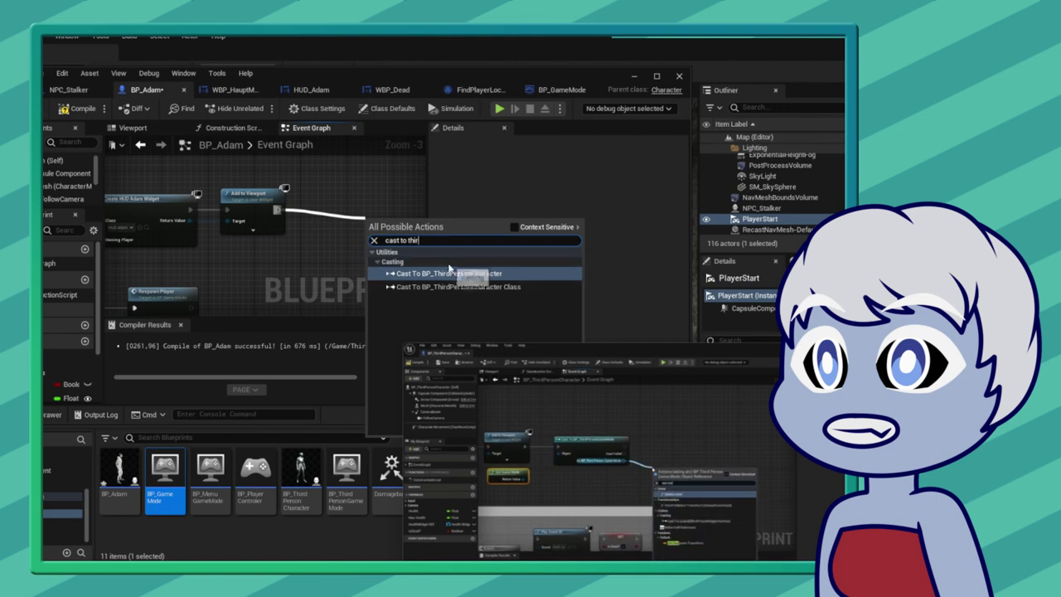
key(BackSpace)
key(BackSpace)
key(BackSpace)
key(Escape)
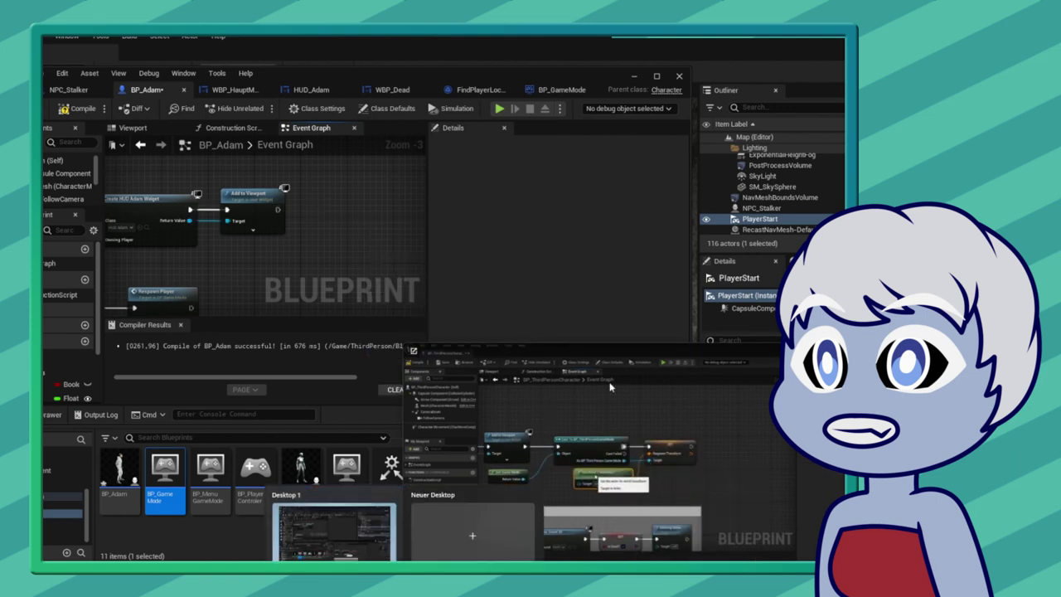
drag(277, 210, 361, 216)
text(cast to bp_game)
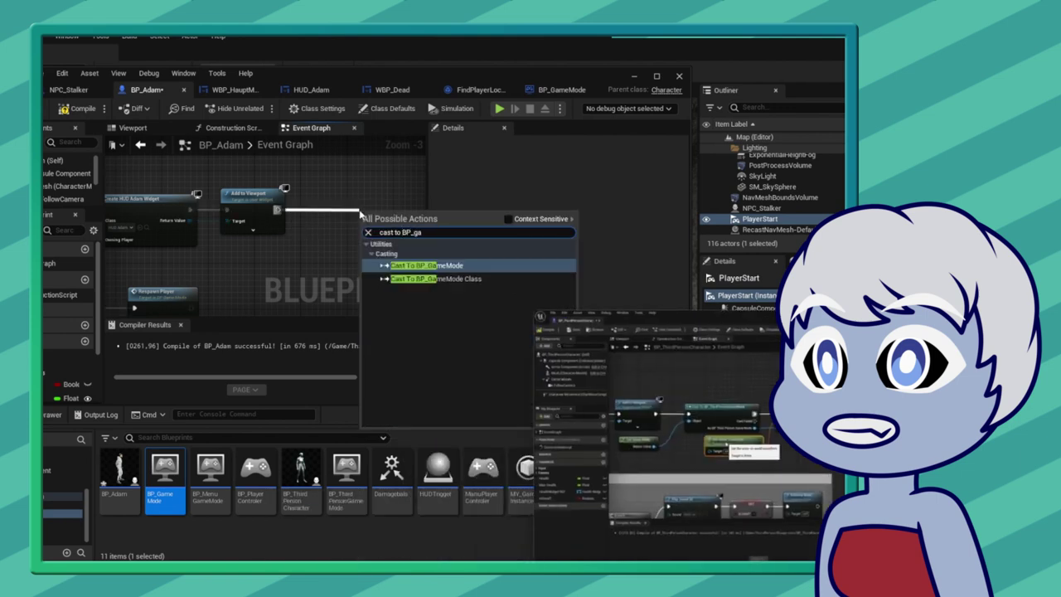
key(Return)
drag(335, 218, 257, 235)
text(get gam)
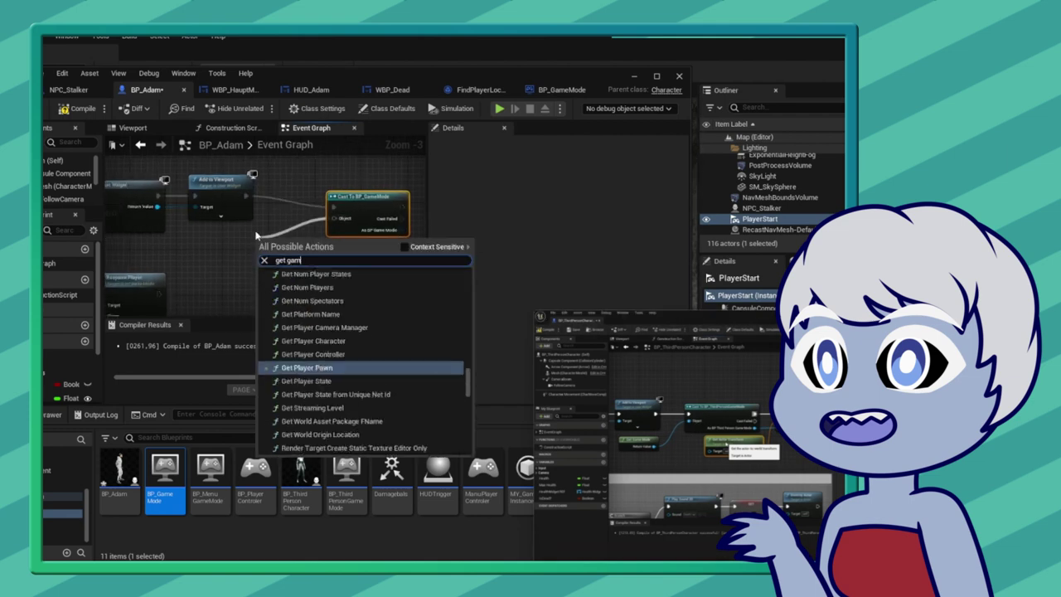
text(emode)
click(330, 449)
- Search for a set-location node from the cast output, checking another blueprint's graph for reference
drag(305, 205, 340, 216)
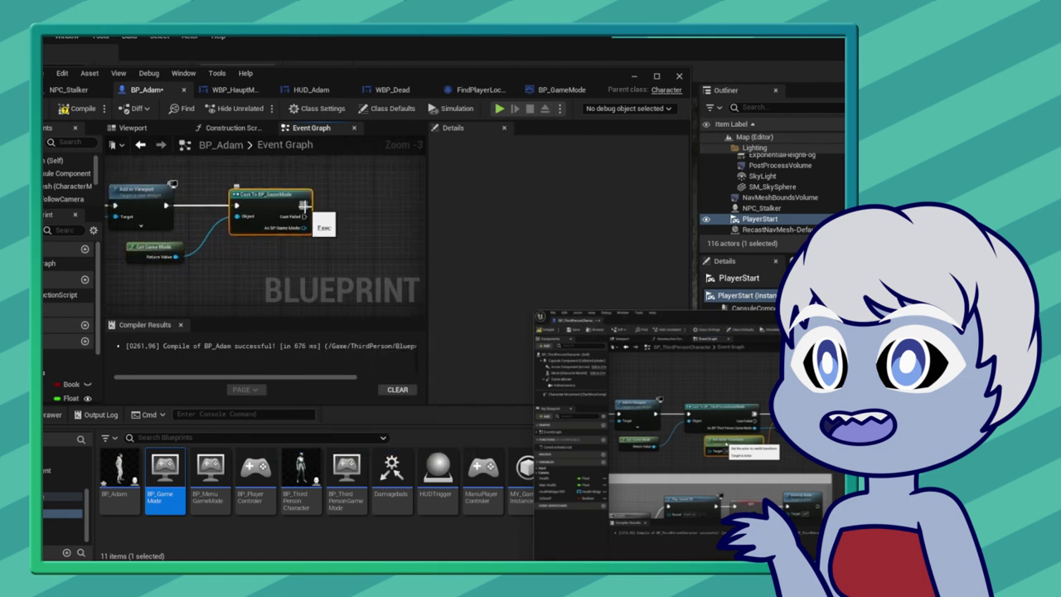
text(set loca)
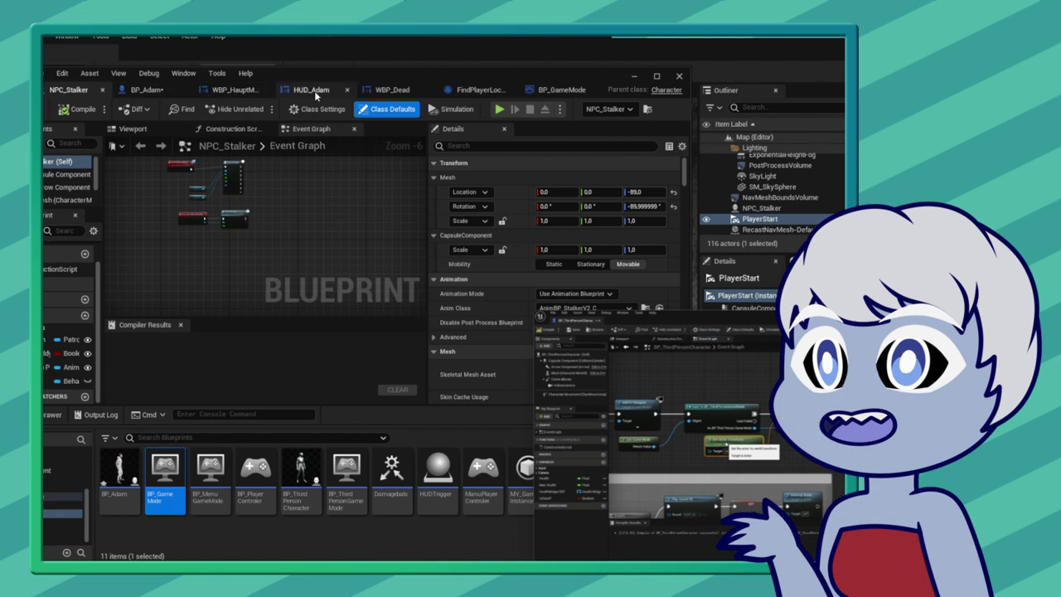
click(556, 91)
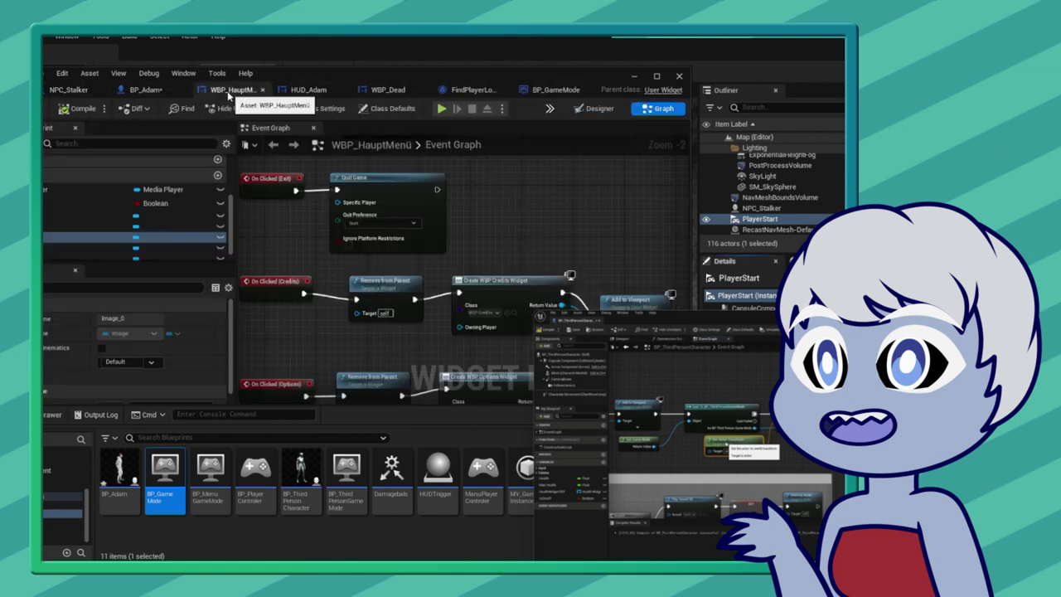
drag(319, 217, 320, 217)
text(set loca)
scroll(386, 363, up, 3)
scroll(385, 363, up, 3)
scroll(386, 362, up, 3)
scroll(386, 362, up, 3)
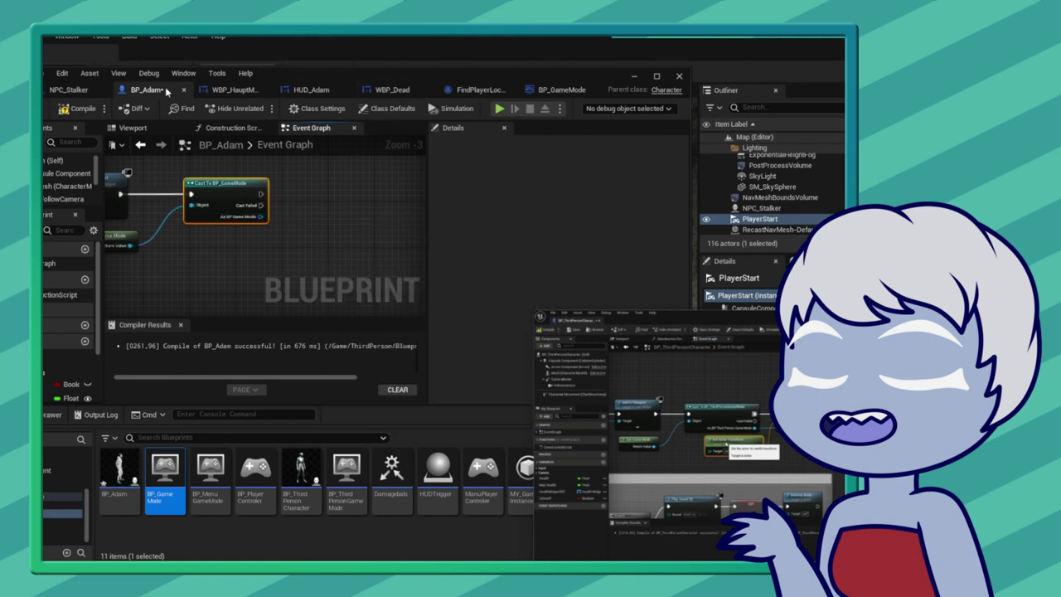
text(n)
scroll(398, 355, down, 5)
scroll(397, 355, down, 5)
scroll(397, 355, down, 5)
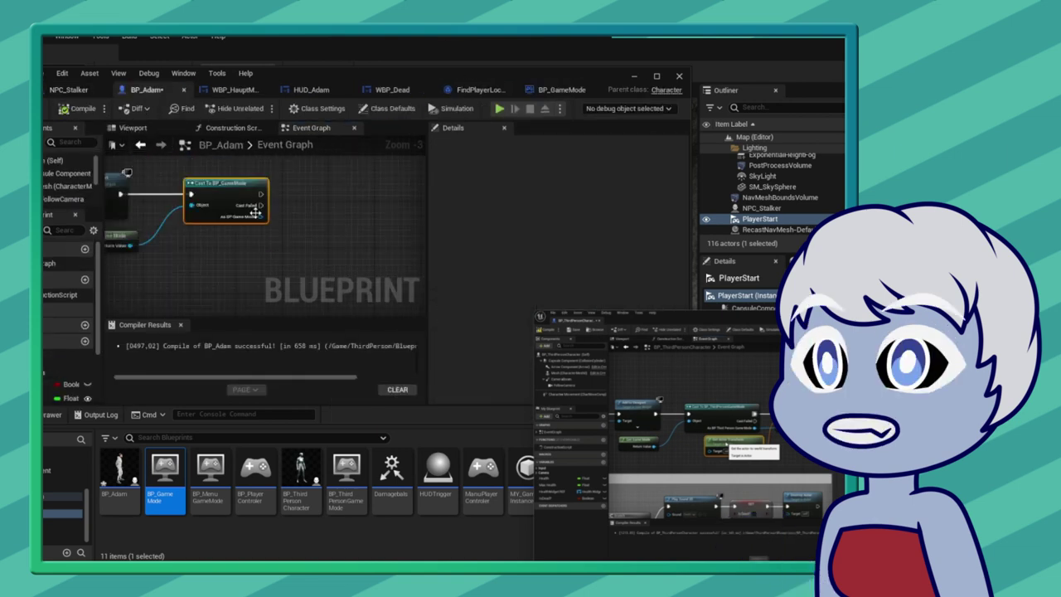
- Add a SET Spawn Transform node fed by Get Actor Transform and select the new nodes
drag(332, 216, 333, 217)
click(409, 267)
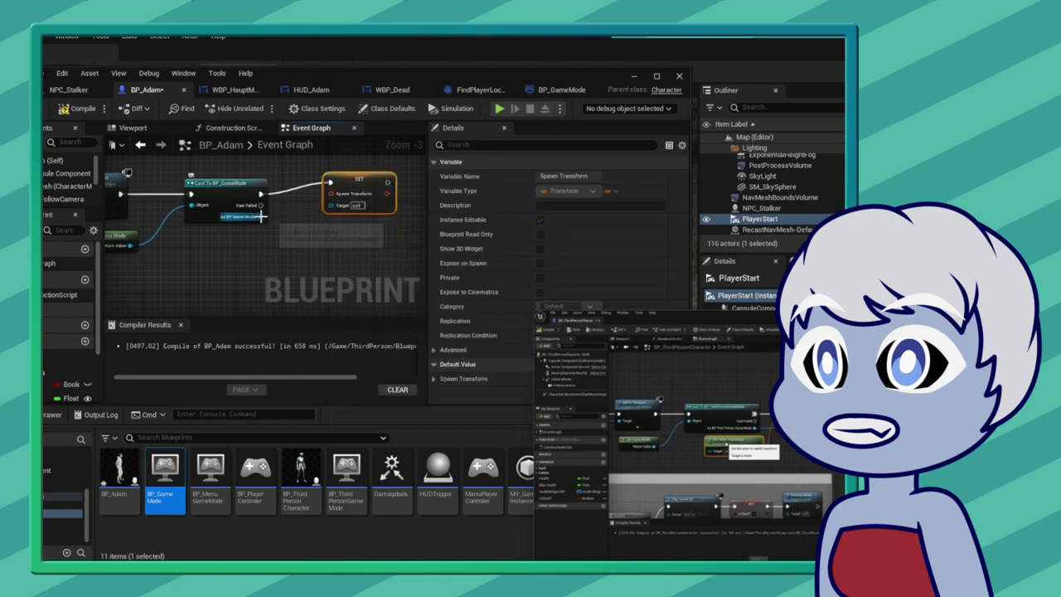
drag(249, 270, 249, 270)
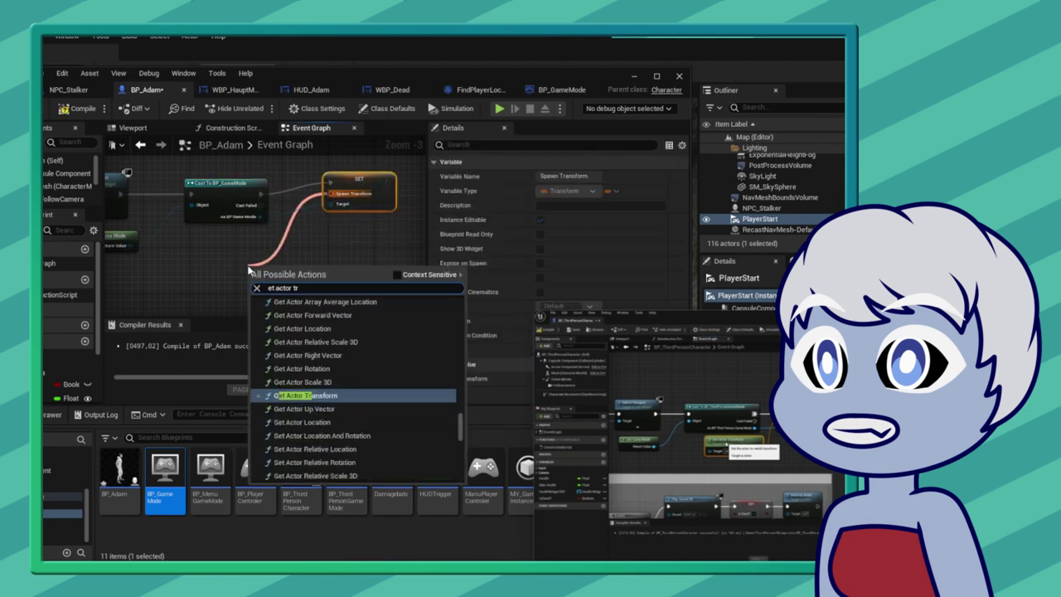
click(332, 393)
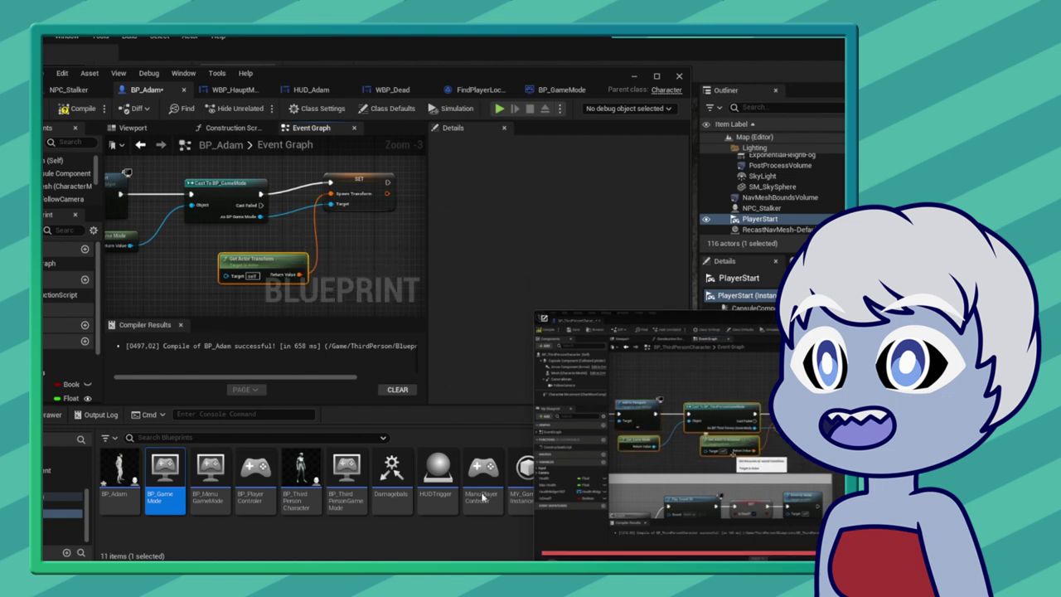
drag(216, 175, 249, 191)
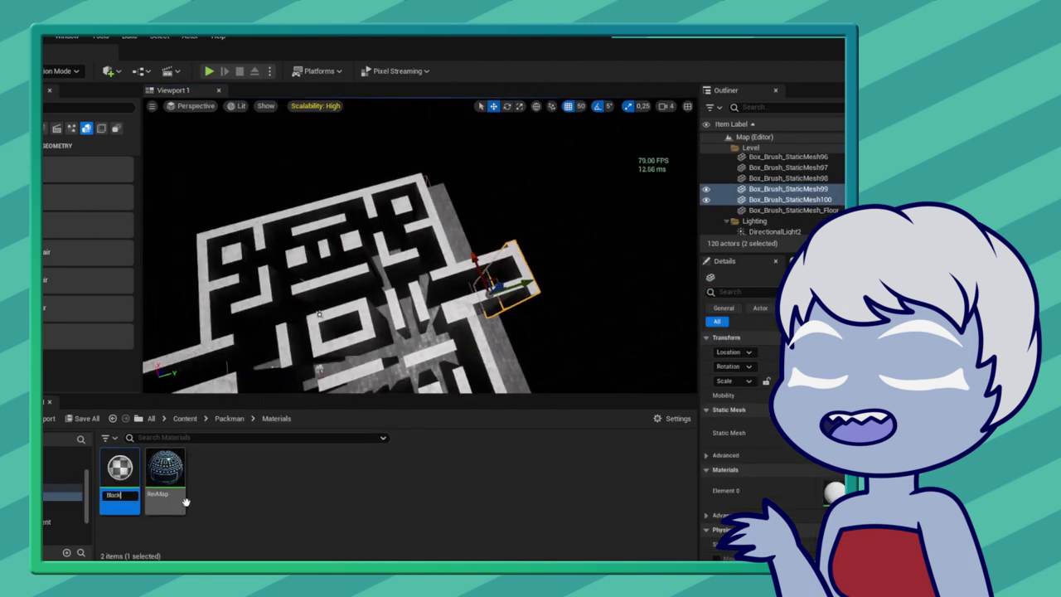
- Name the material Black and wire a black colour constant to Base Color and 1 to Roughness
key(Return)
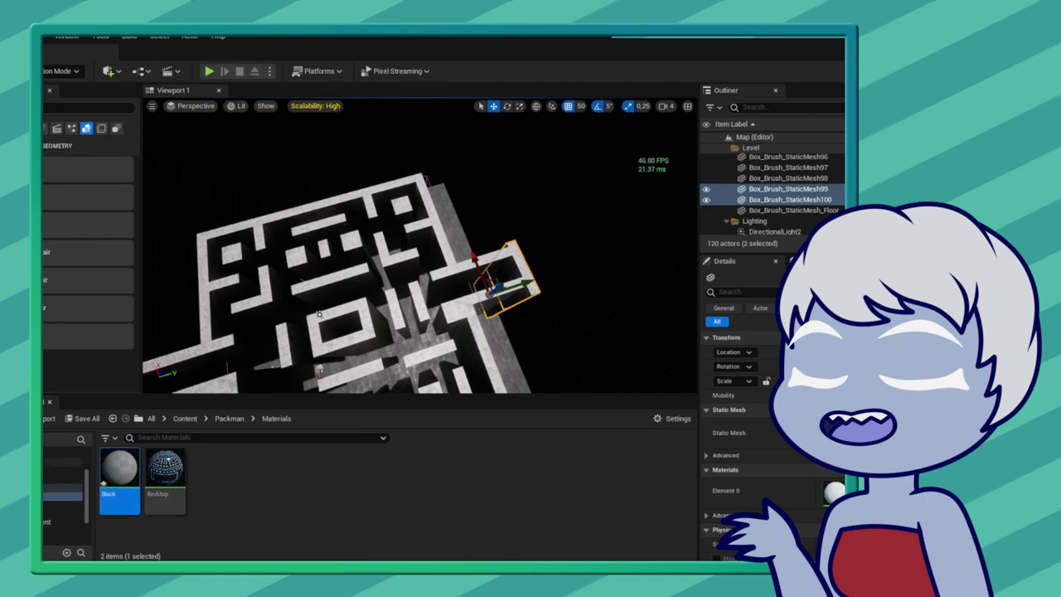
double_click(120, 471)
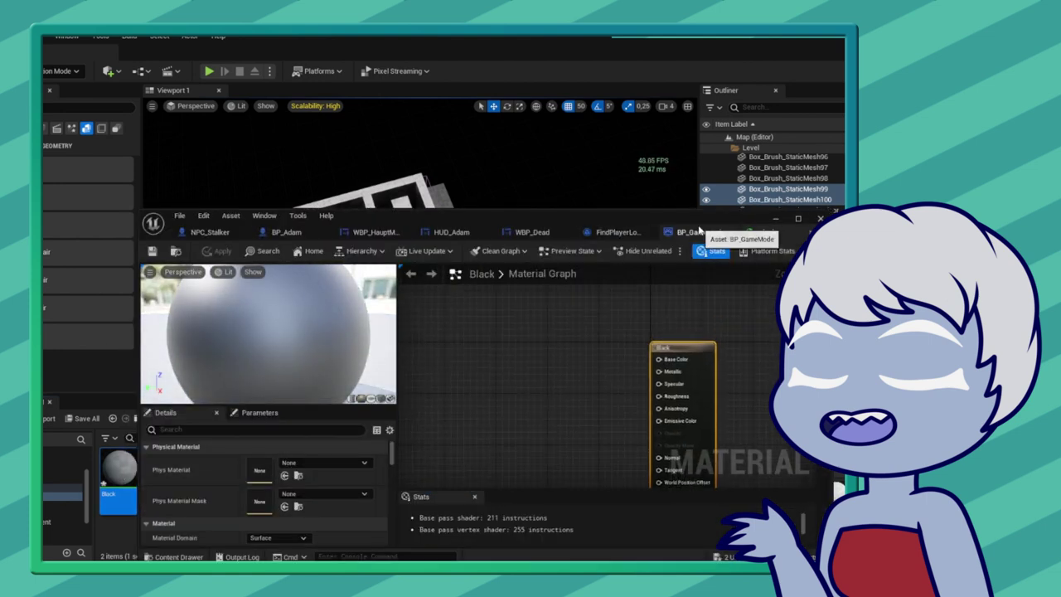
click(507, 349)
drag(588, 371, 659, 359)
drag(664, 404, 661, 397)
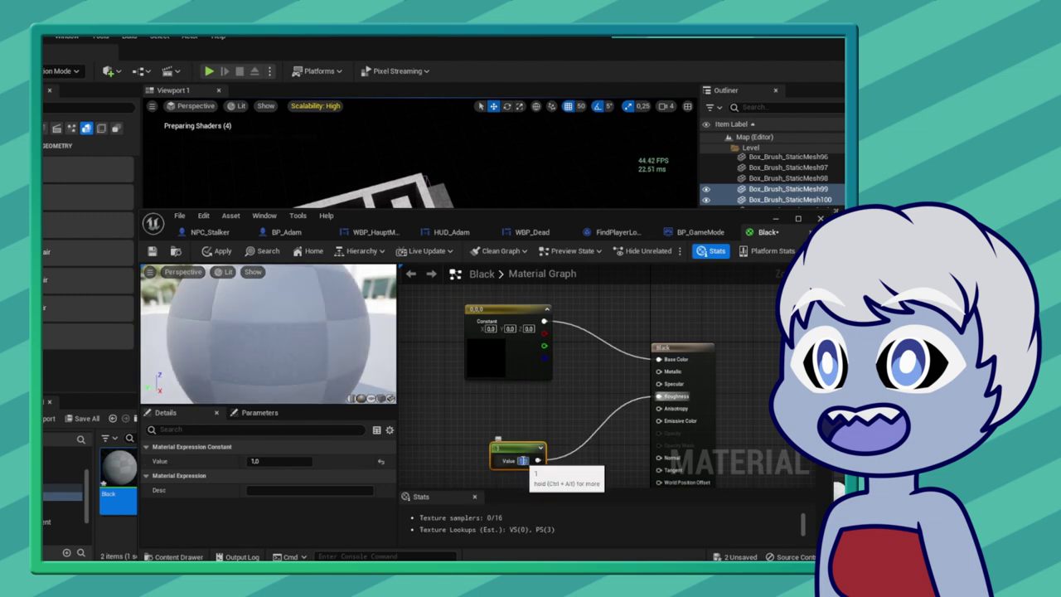
text(1)
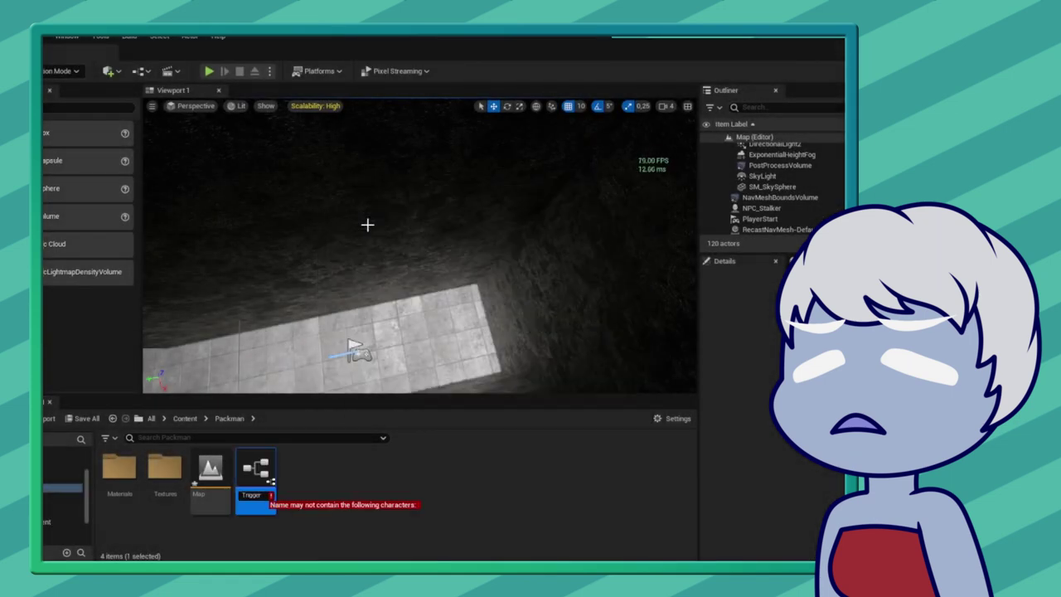
- Add a Box component to Trigger0, place the Blueprint in the maze, and open its event graph
double_click(241, 485)
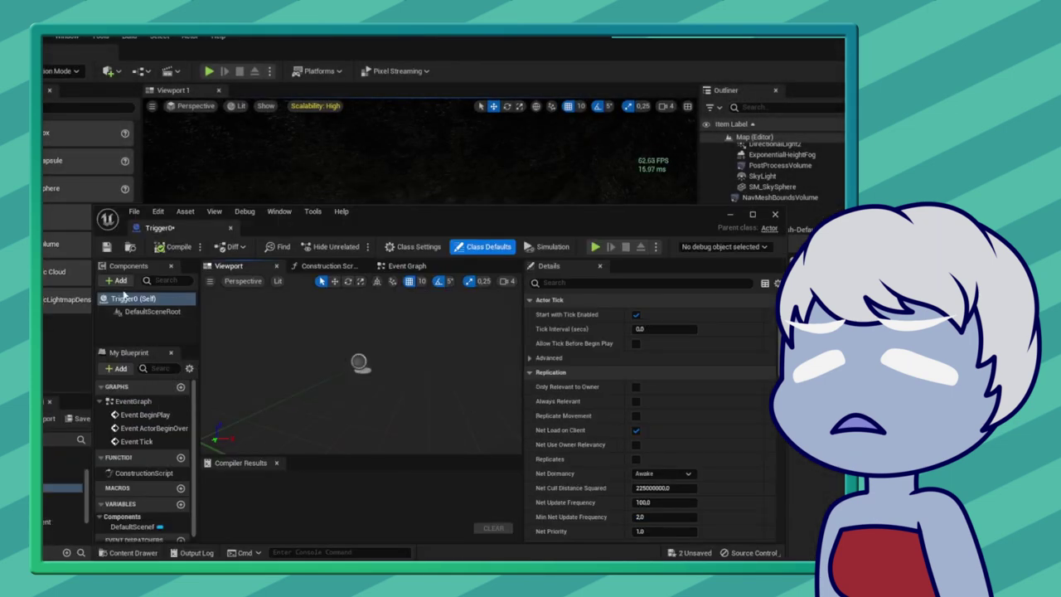
click(116, 280)
click(132, 311)
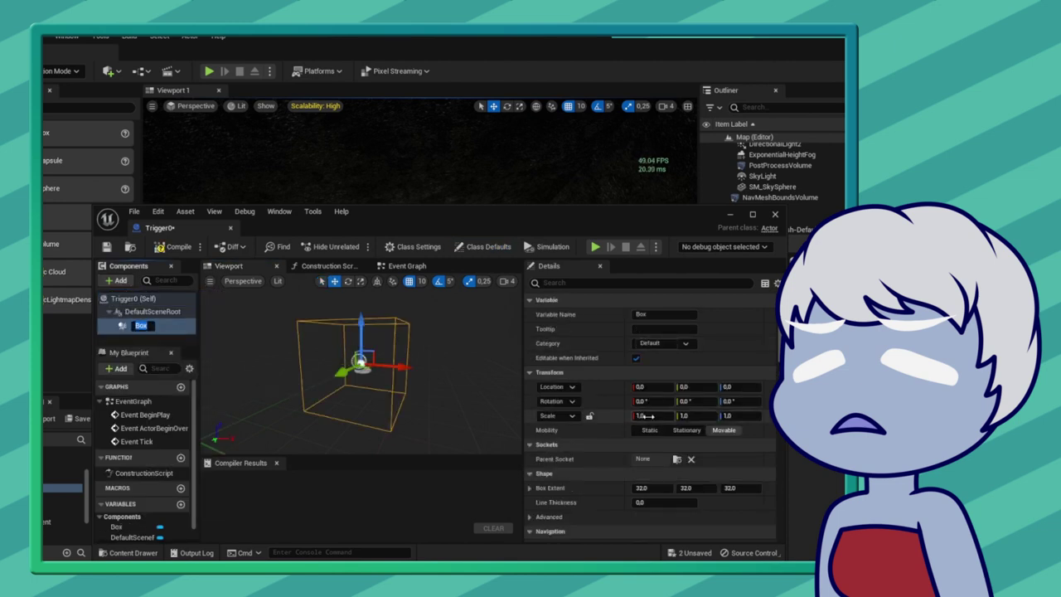
mouse_move(481, 220)
mouse_down()
mouse_move(481, 431)
mouse_move(798, 431)
mouse_up()
key(ctrl+space)
drag(255, 477, 407, 232)
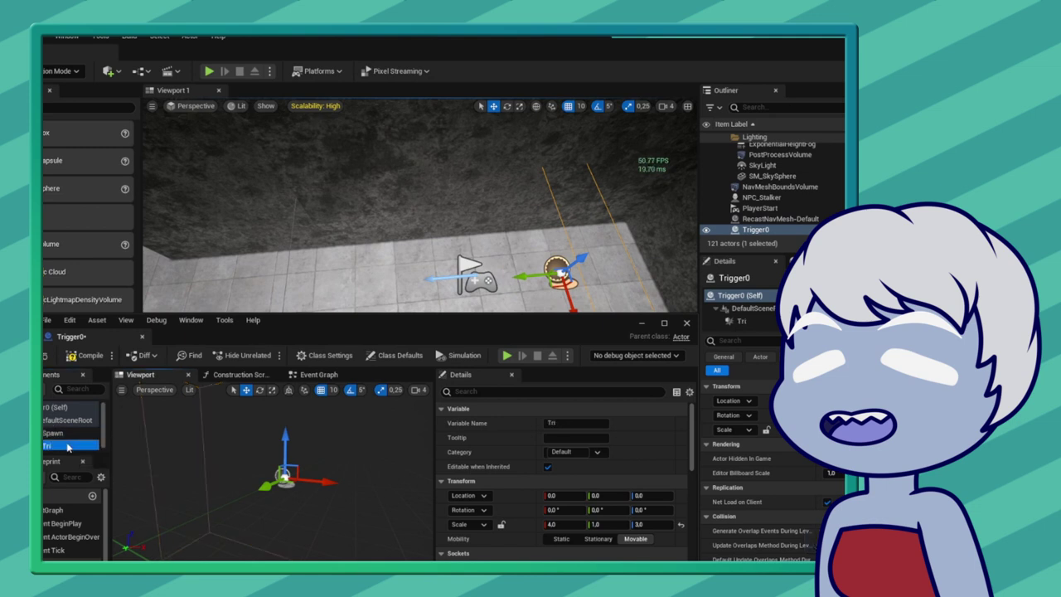
key(Up)
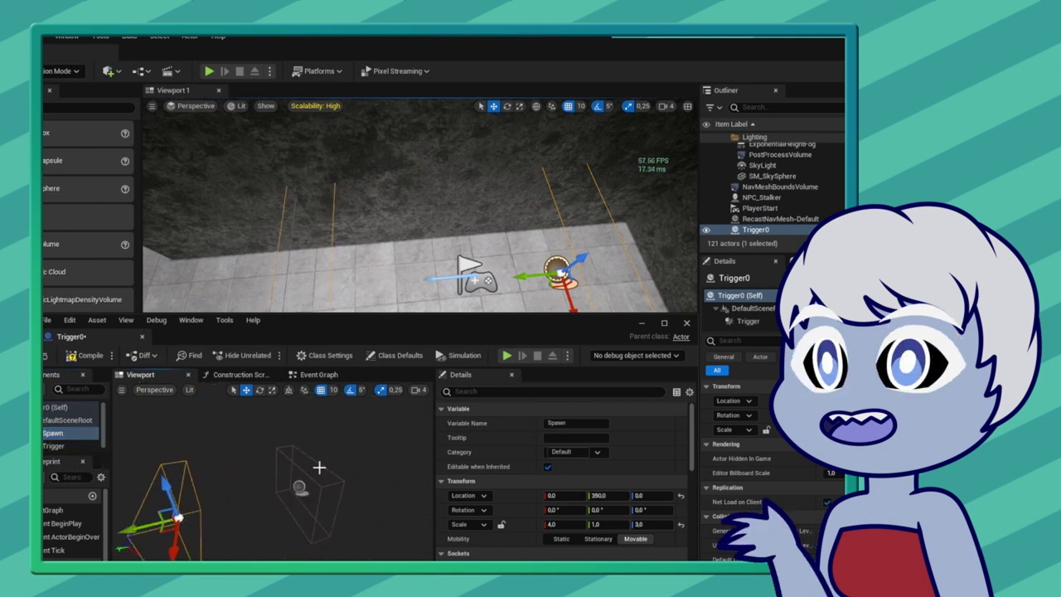
click(319, 374)
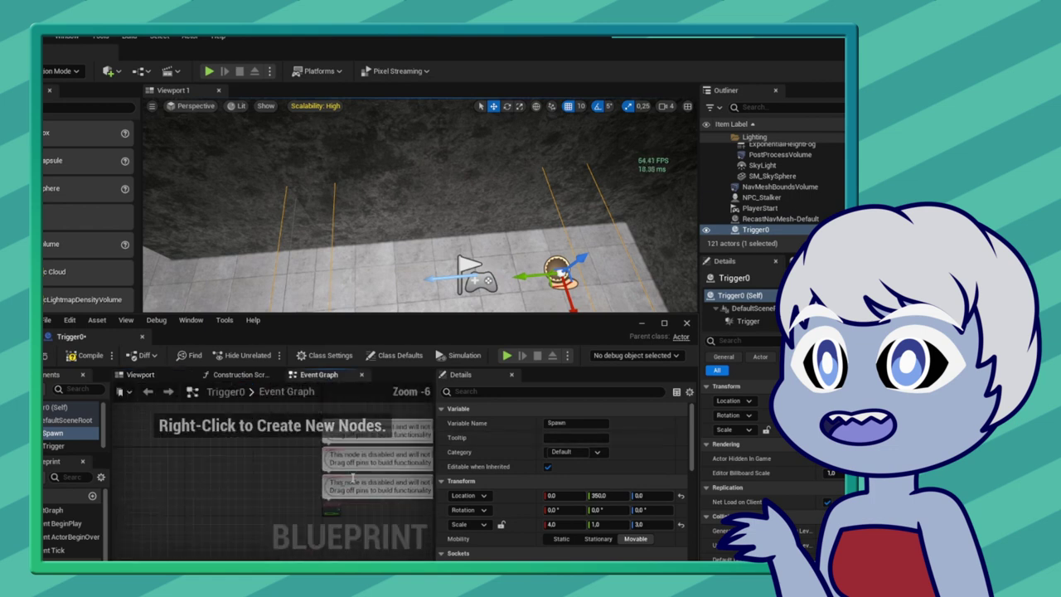
- Add an On Component Begin Overlap event for the Trigger box and a Get Player Controller node
right_click(303, 463)
click(62, 455)
right_click(60, 450)
mouse_move(108, 313)
click(261, 324)
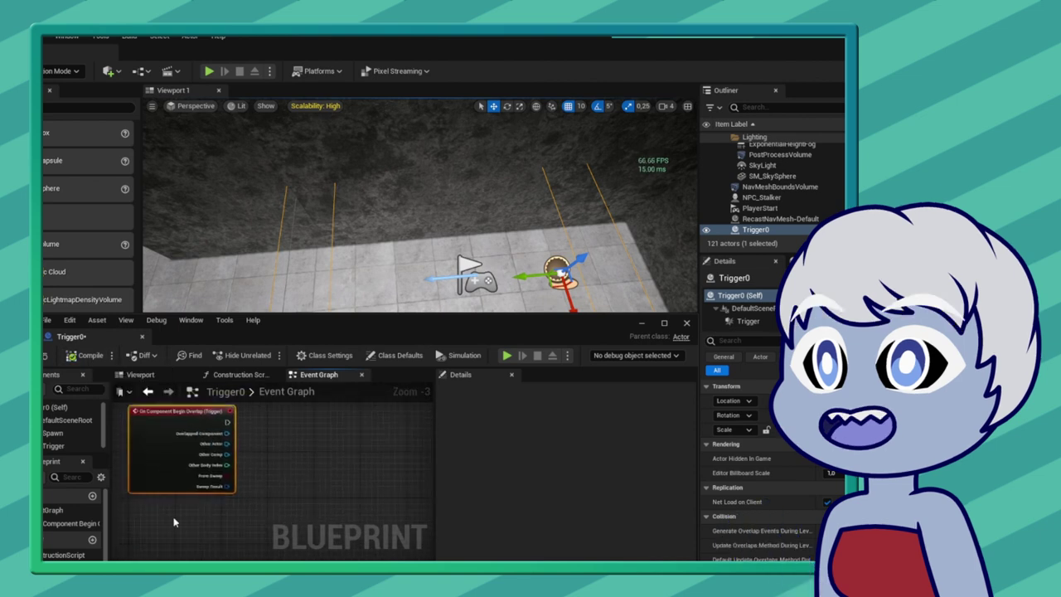
right_click(175, 522)
text(get player controller)
key(Return)
- Add Spawn's Get World Location and a Simple Move to Location node driven by the player controller
mouse_move(52, 433)
mouse_down()
mouse_move(217, 538)
mouse_move(297, 534)
mouse_up()
text(get locatio)
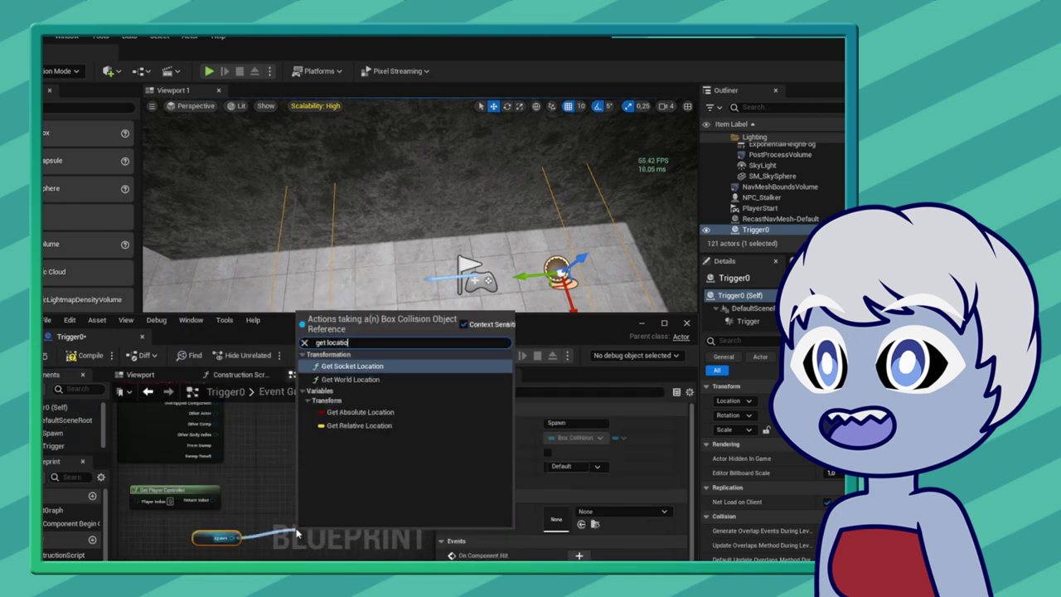
text(n)
key(Return)
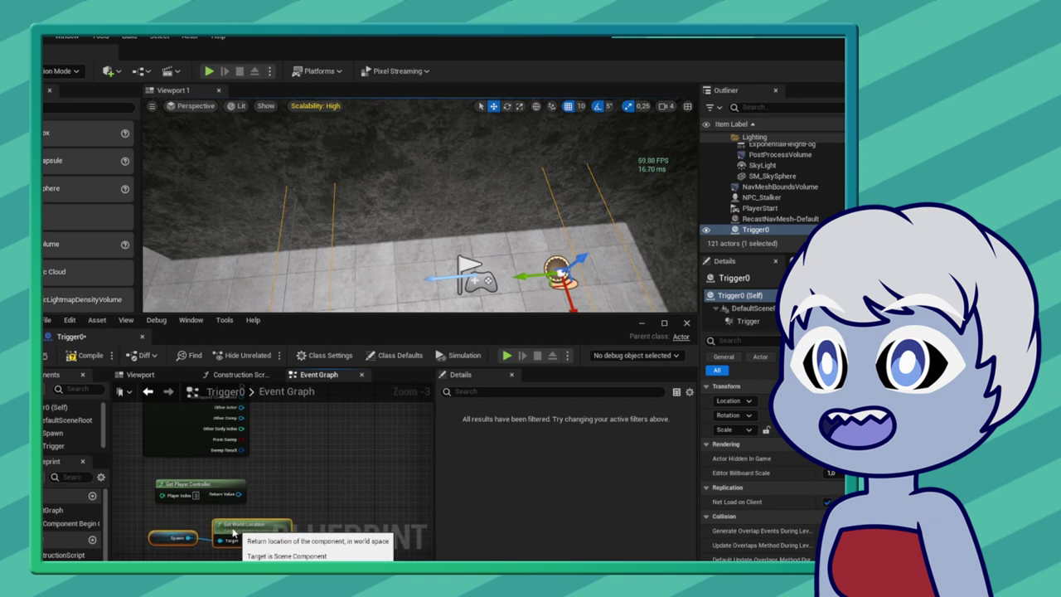
right_drag(234, 532, 240, 557)
drag(237, 518, 298, 487)
text(move to)
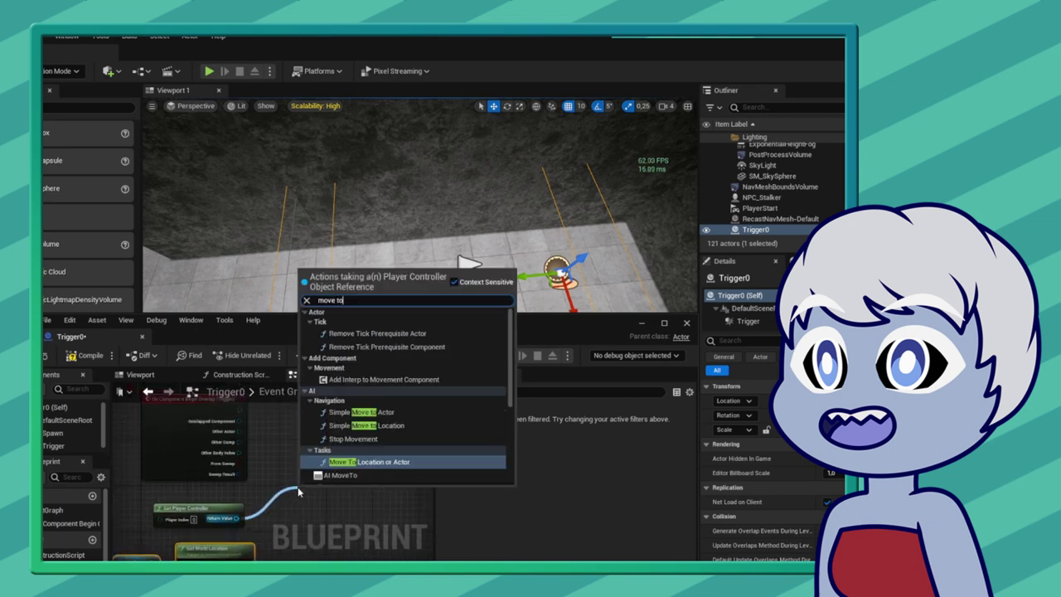
click(407, 427)
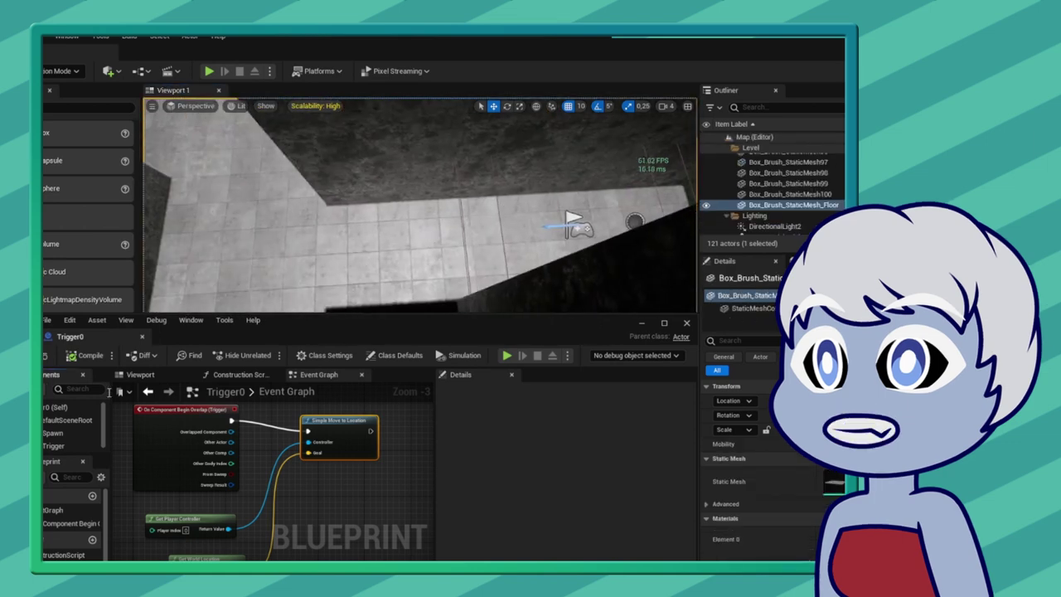
- Select the NavMeshBoundsVolume and play-test the level to try the trigger
right_drag(441, 217, 440, 217)
click(441, 218)
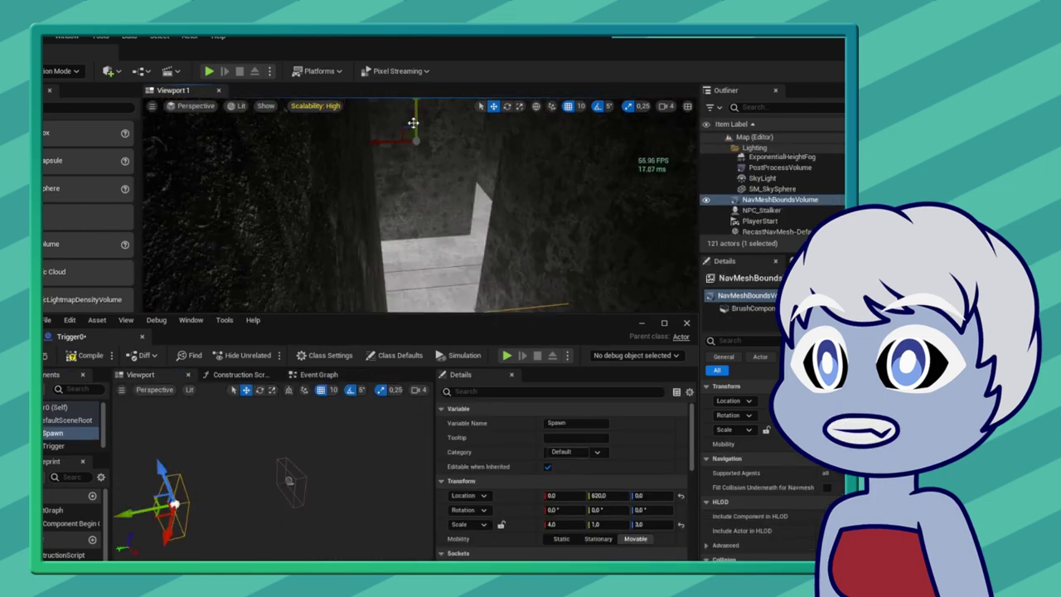
click(209, 71)
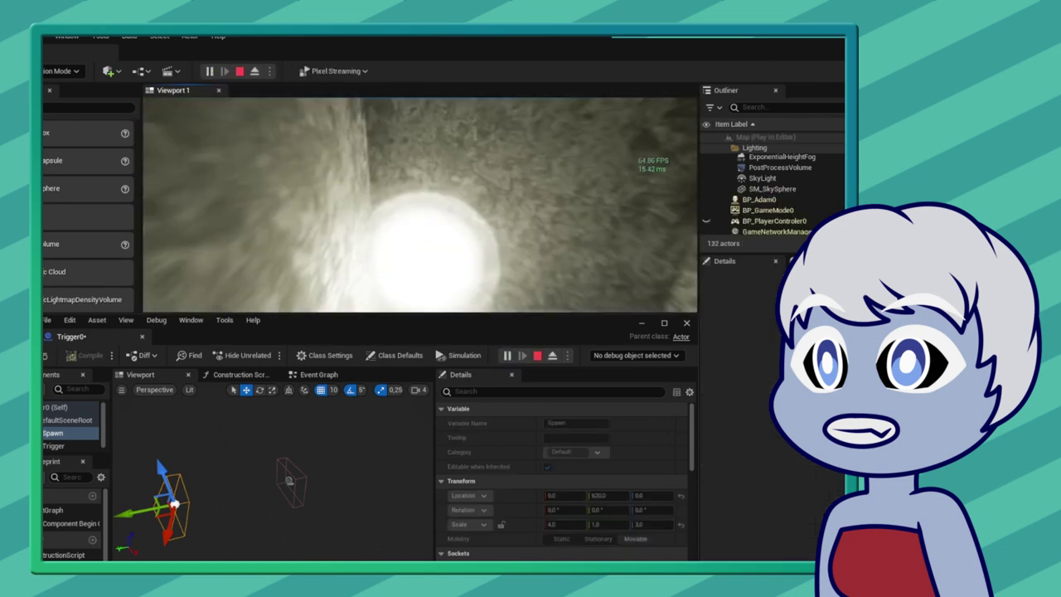
key(Escape)
drag(464, 323, 601, 188)
click(455, 239)
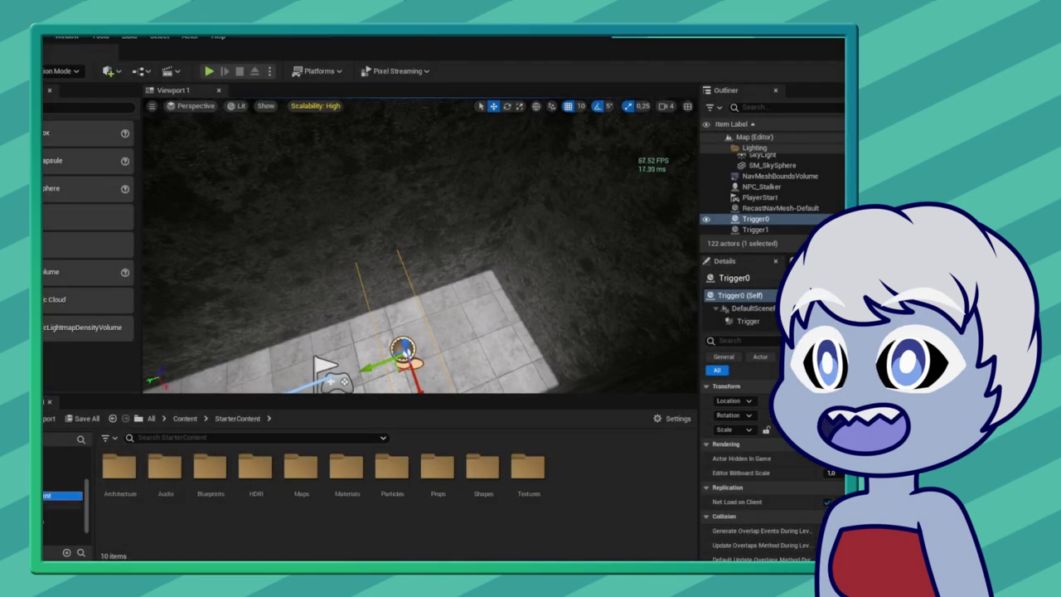
- Place P_Steam_Lit from StarterContent Particles in the corridor, raise it, and open P_Steam_Lit1
double_click(393, 468)
drag(438, 473, 415, 350)
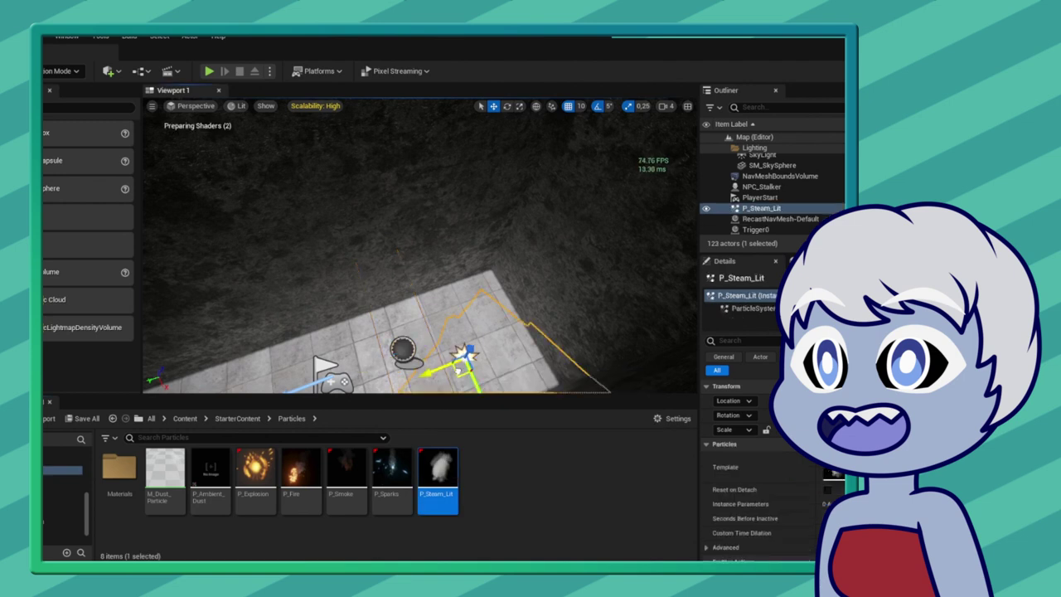
mouse_move(347, 471)
mouse_down()
mouse_move(386, 284)
mouse_move(389, 191)
mouse_up()
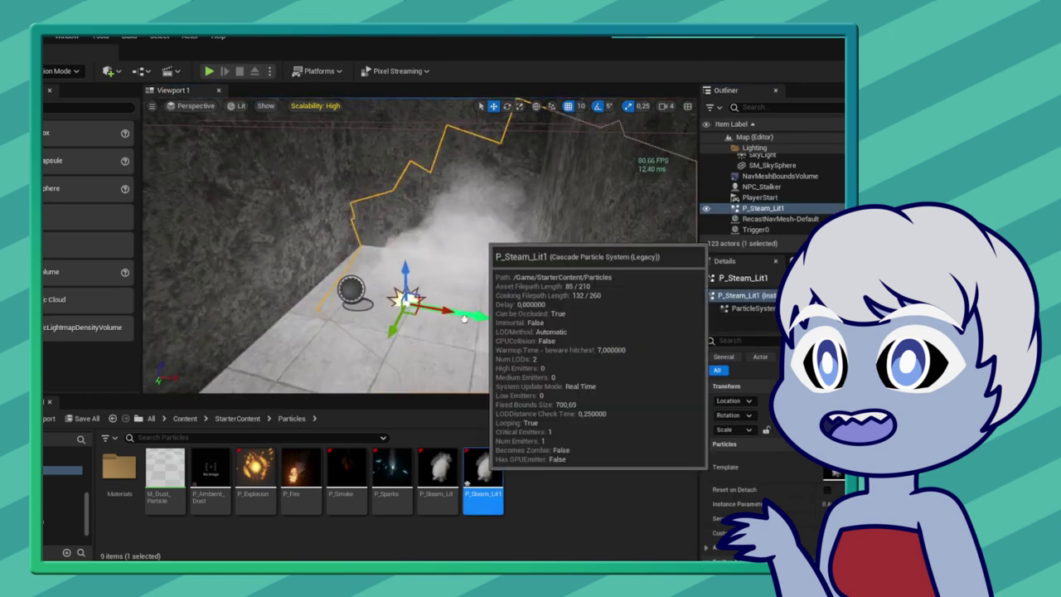
double_click(483, 476)
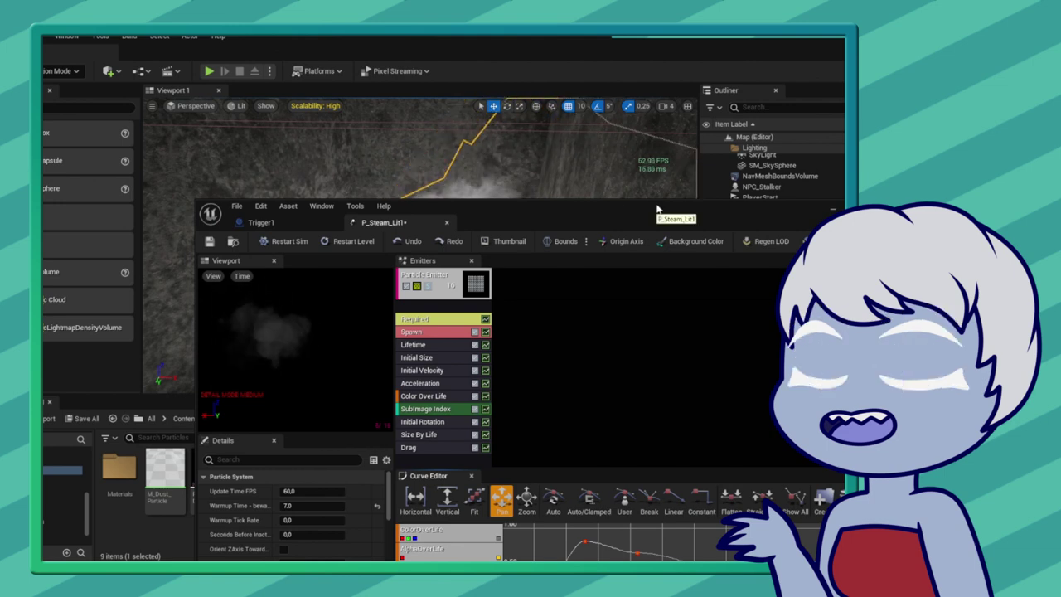
- Review the emitter's spawn and burst settings and set the Drag coefficient to 5
drag(658, 210, 914, 171)
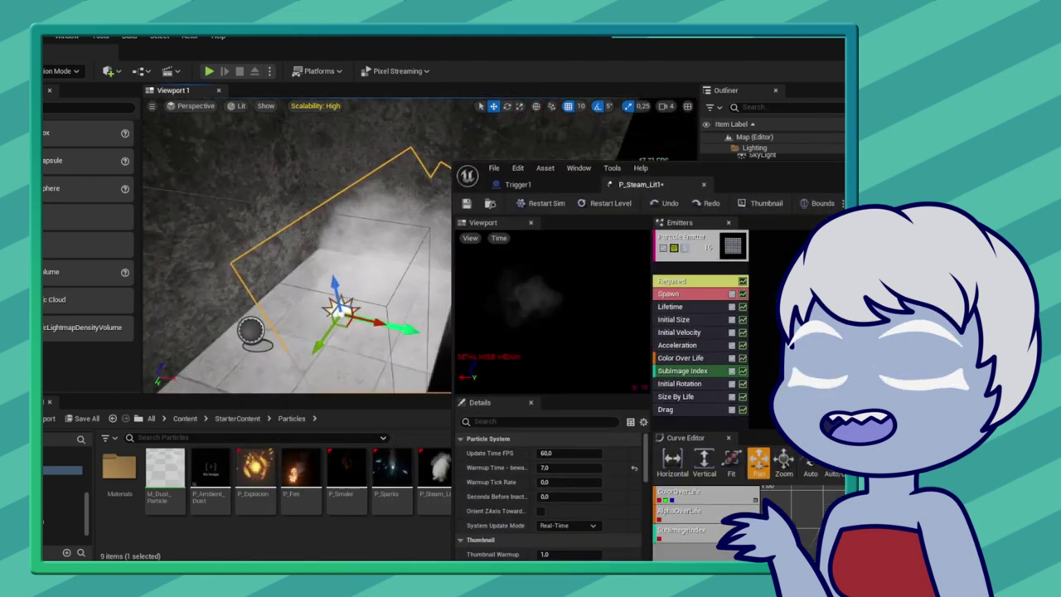
key(e)
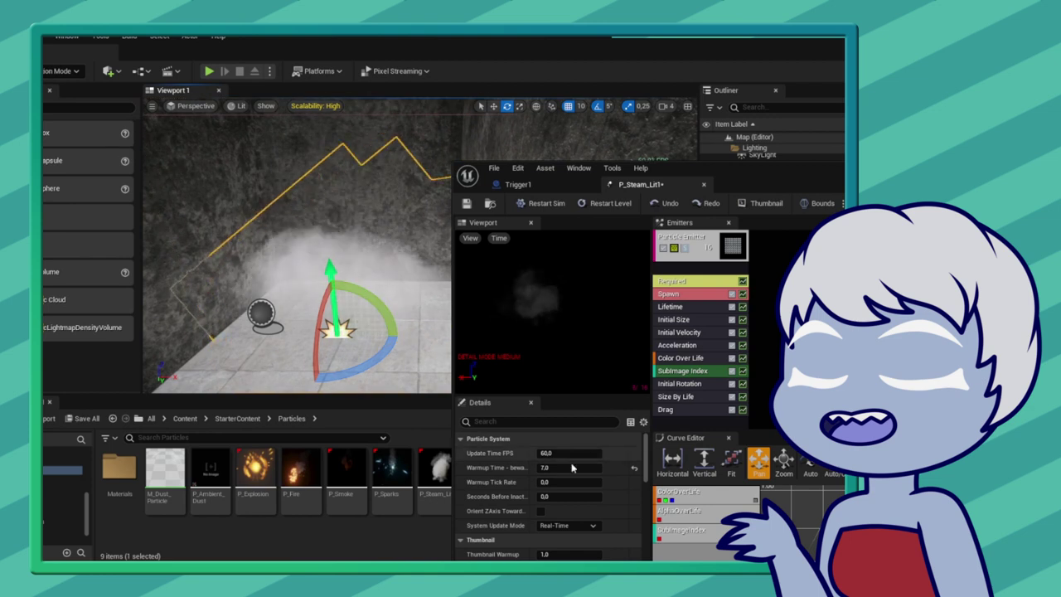
click(693, 295)
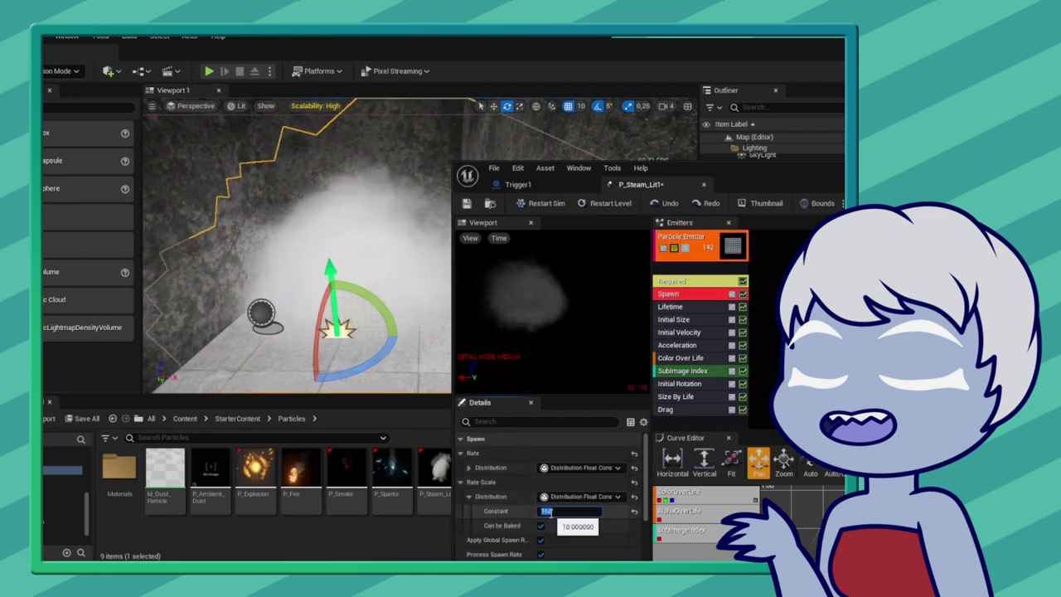
click(563, 522)
scroll(563, 522, down, 1)
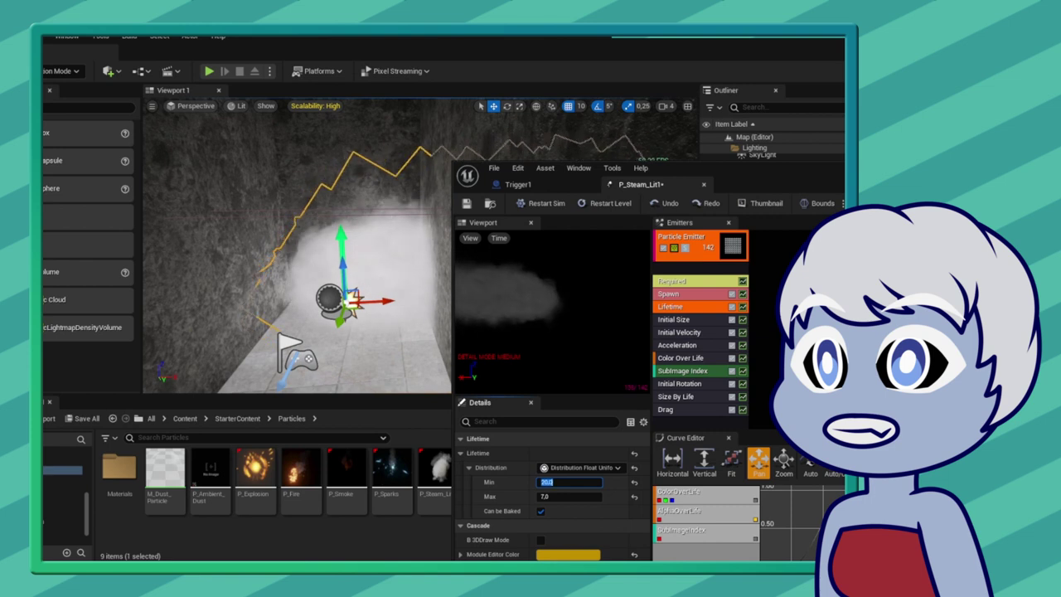
click(666, 410)
click(565, 482)
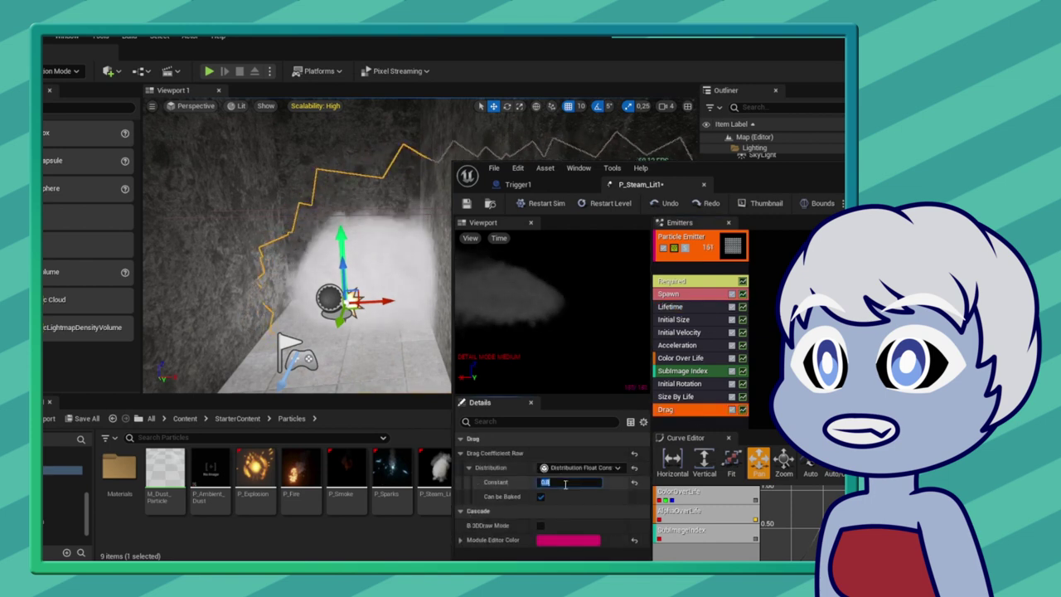
text(5)
key(Return)
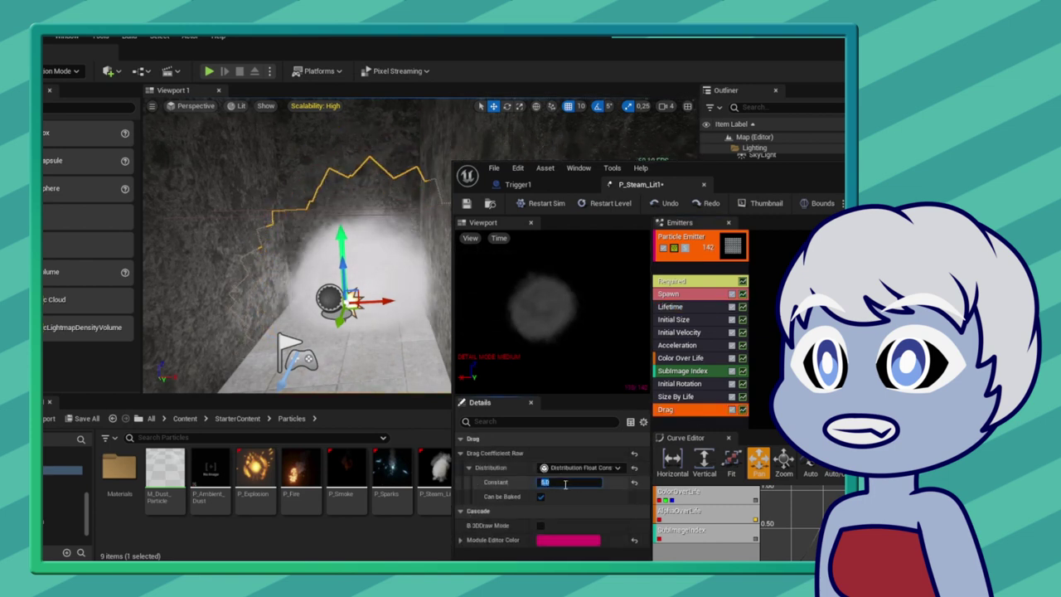
- Set the Size By Life multiplier to 10, then reduce it to 3
click(718, 396)
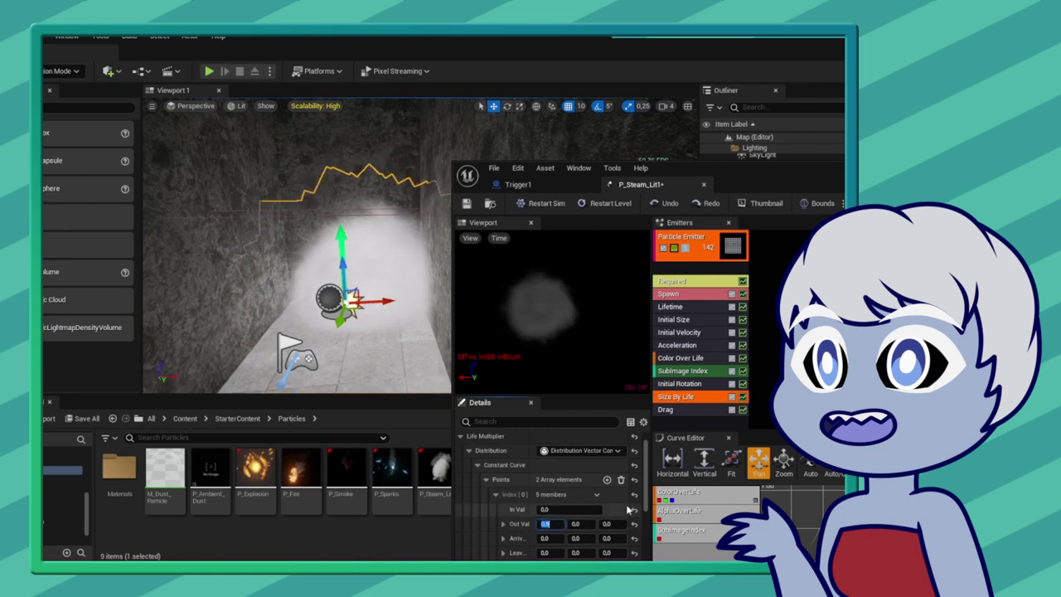
text(10)
key(Return)
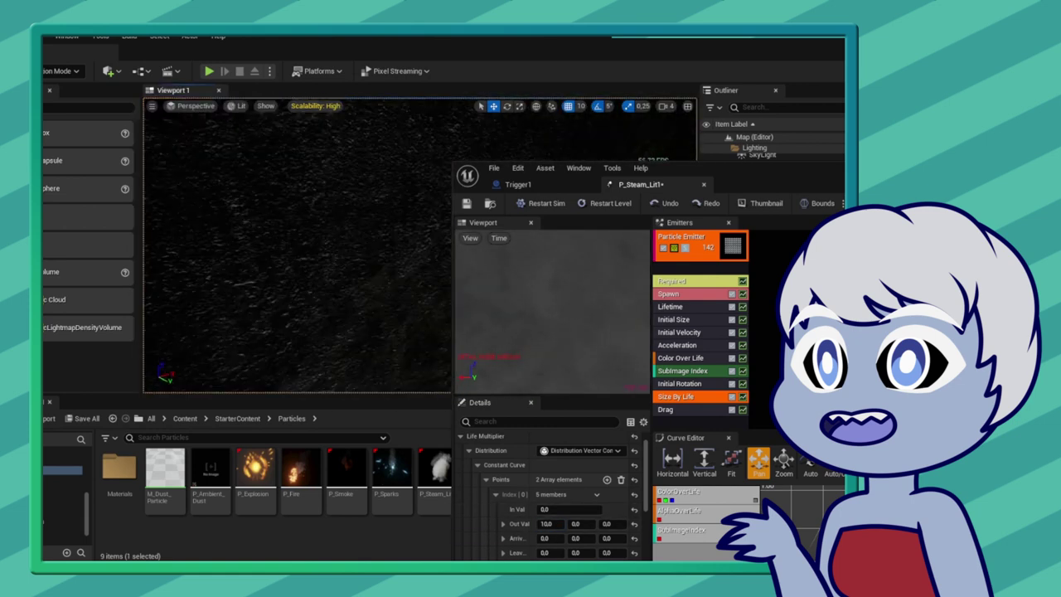
click(546, 524)
text(2)
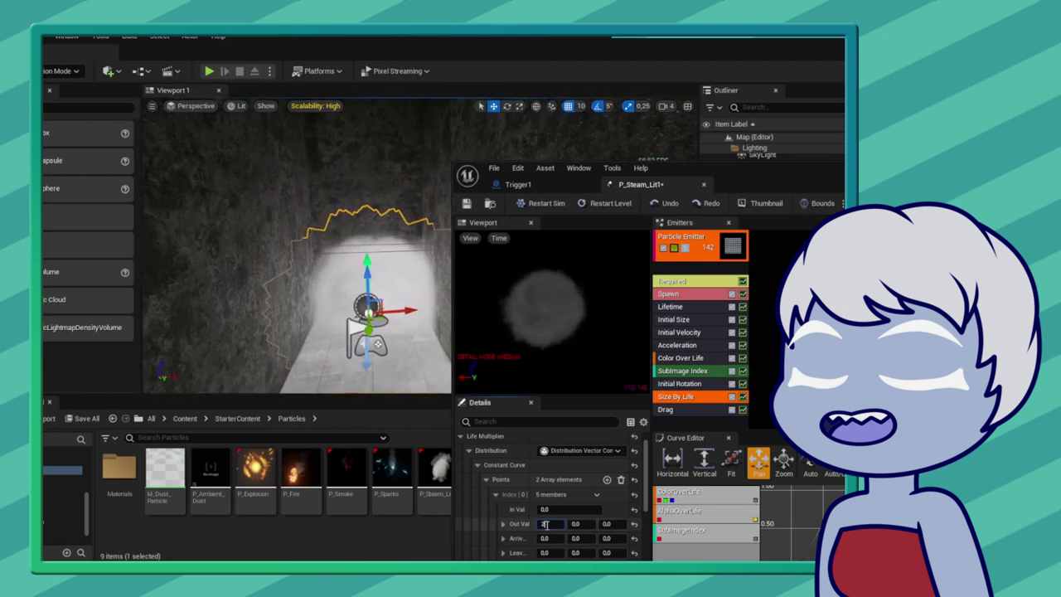
double_click(545, 524)
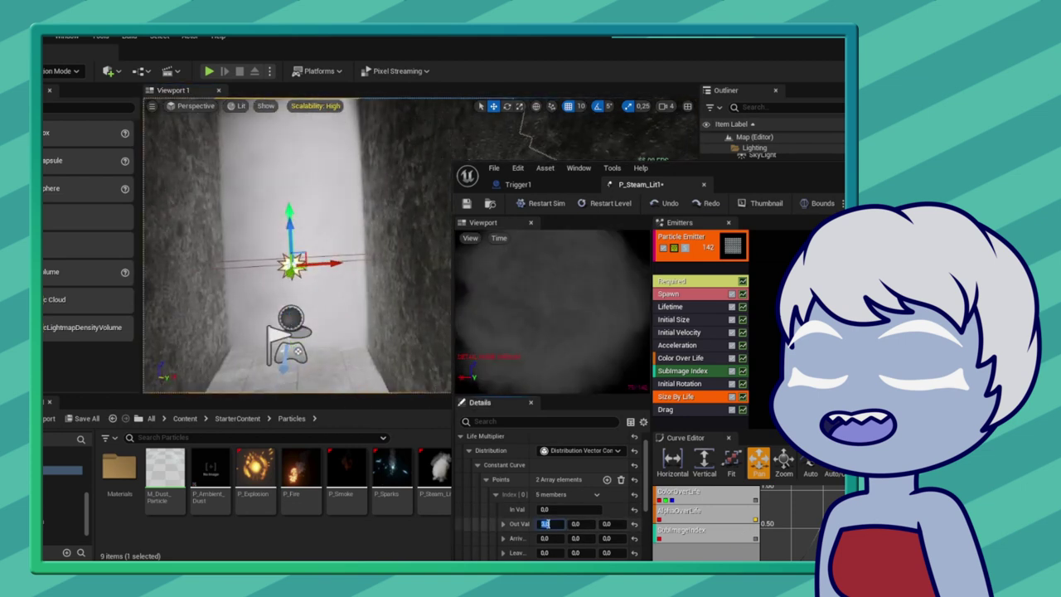
text(3)
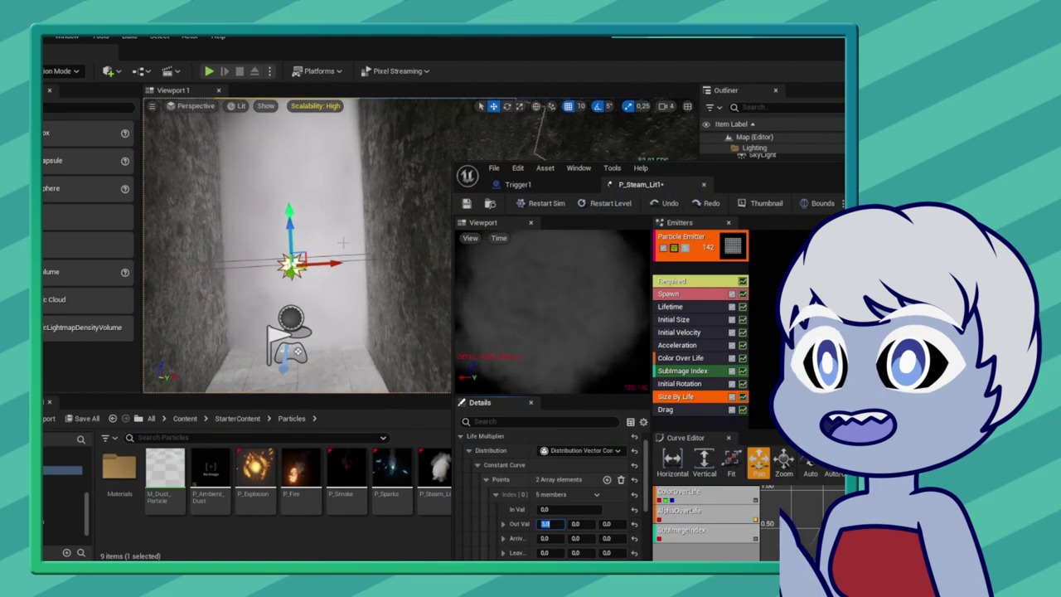
key(Return)
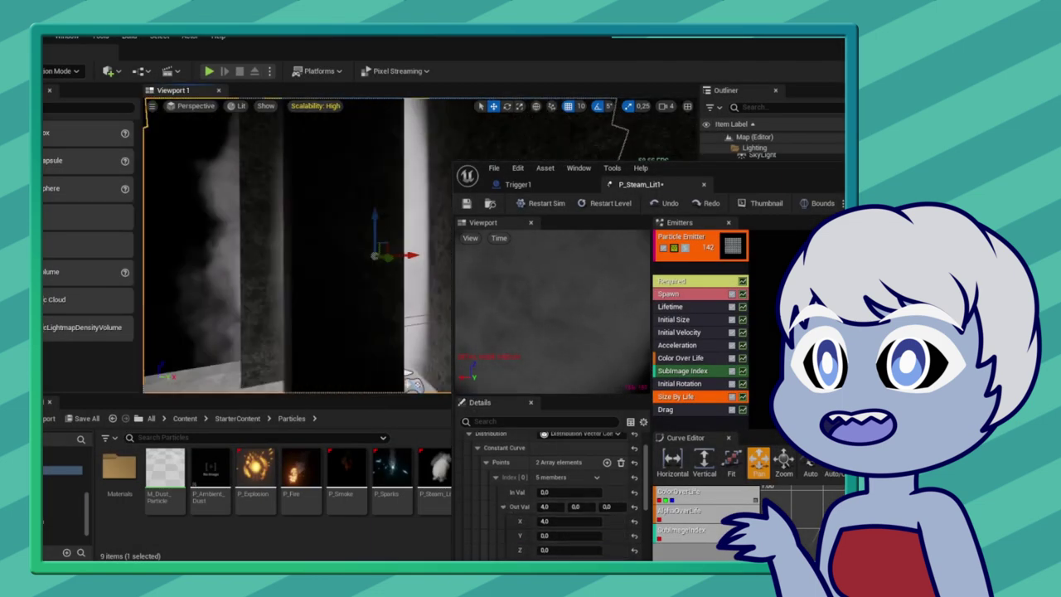
- Darken the Color Over Life constant to near-black grey (about 0.036) and play-test the steam
click(688, 370)
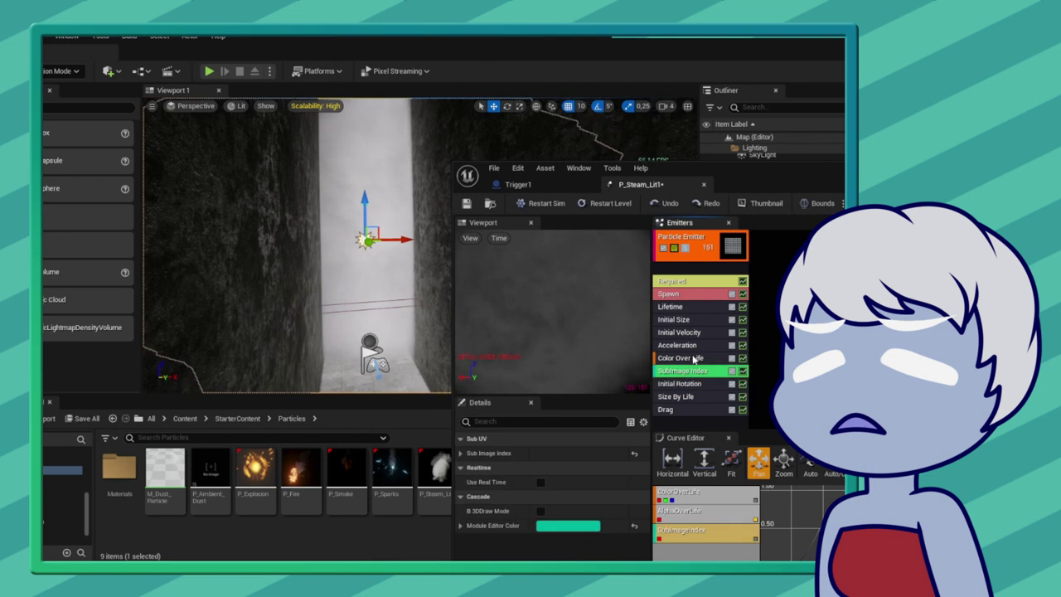
click(460, 452)
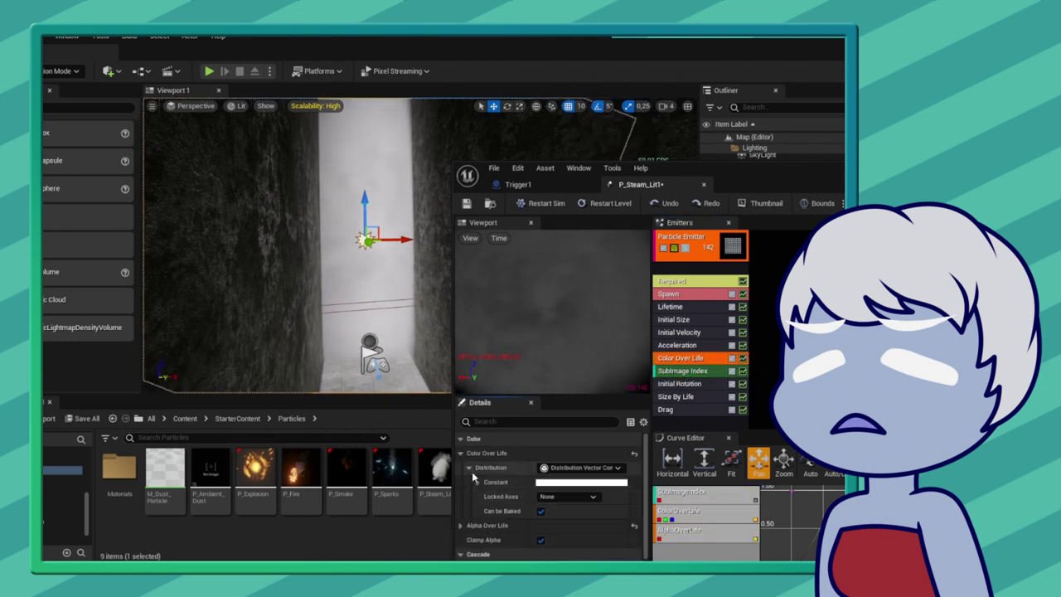
click(613, 481)
drag(744, 342, 749, 444)
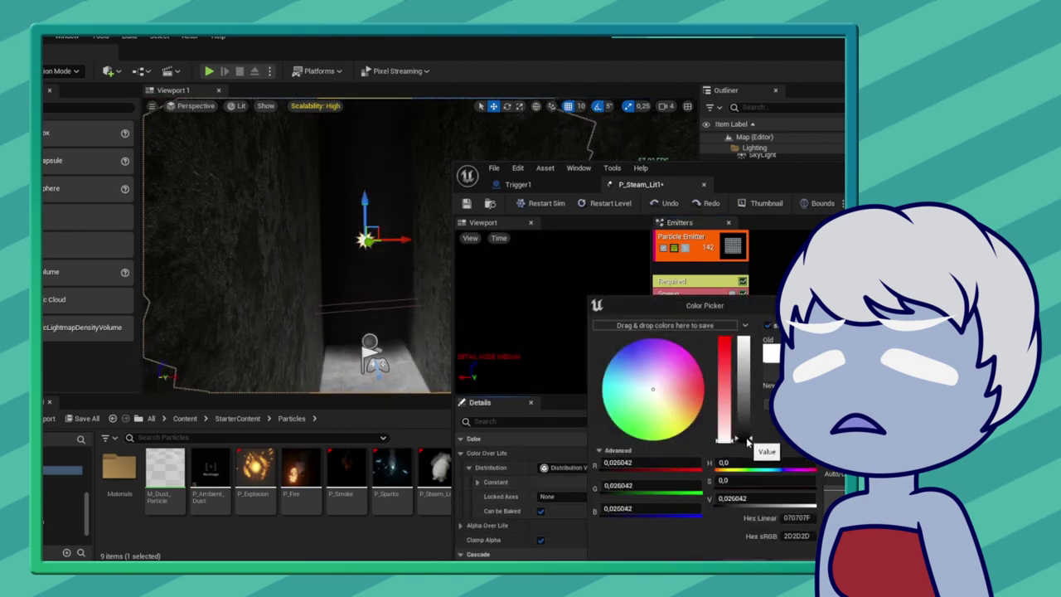
mouse_move(827, 175)
mouse_down()
mouse_move(543, 182)
mouse_move(929, 219)
mouse_up()
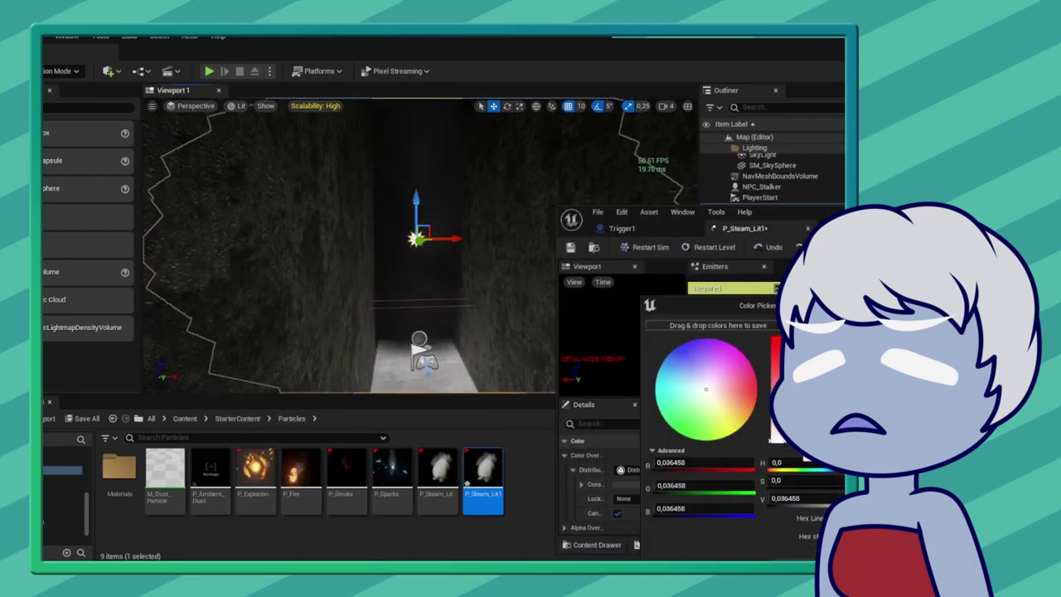
key(alt+p)
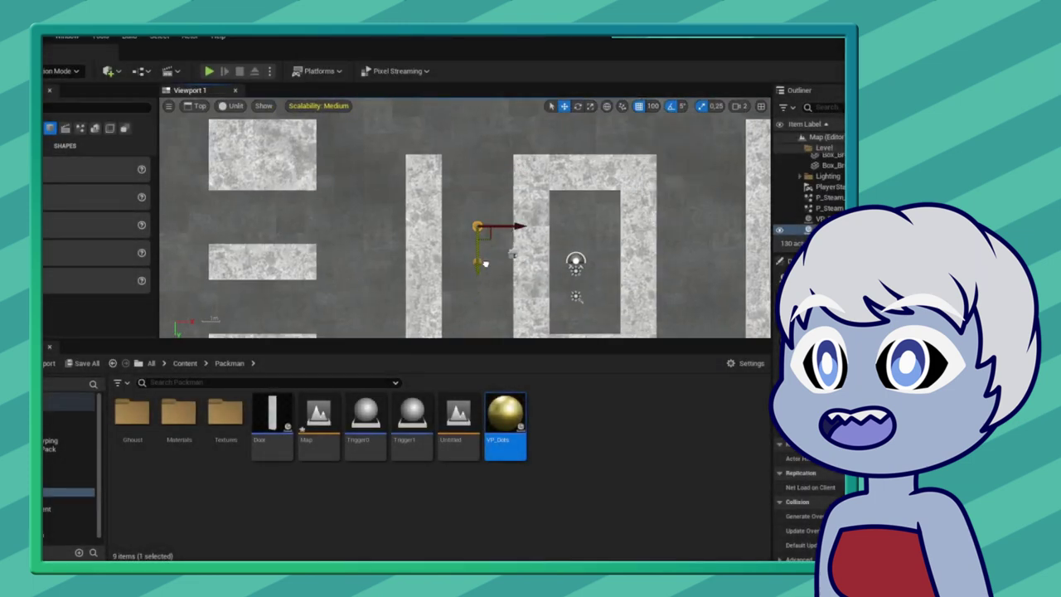
- Duplicate golden dots along the first corridors, copying from different existing dots
alt+drag(485, 263, 454, 267)
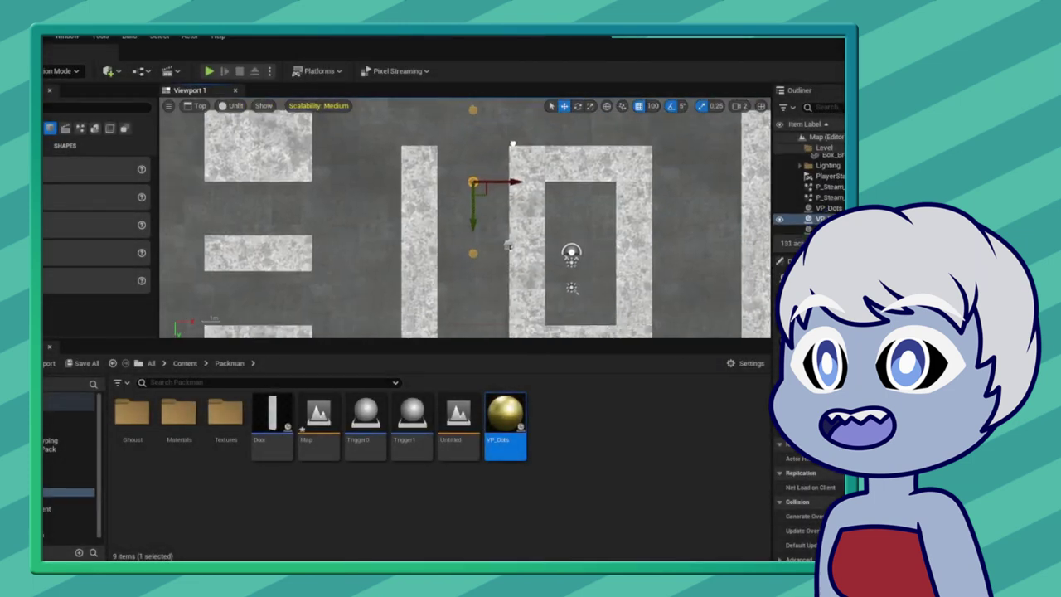
scroll(454, 187, down, 2)
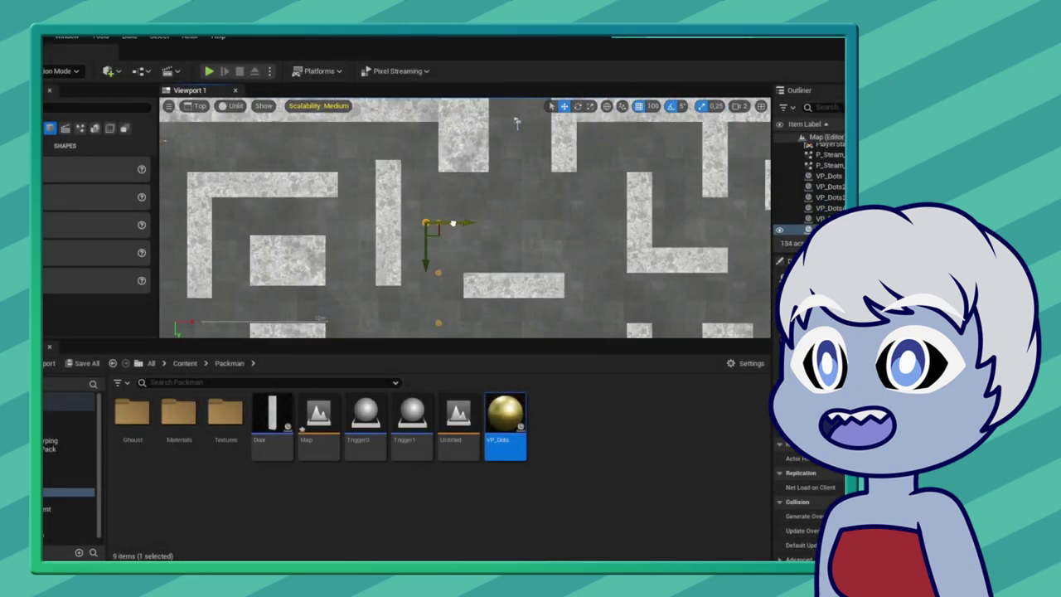
scroll(512, 119, up, 2)
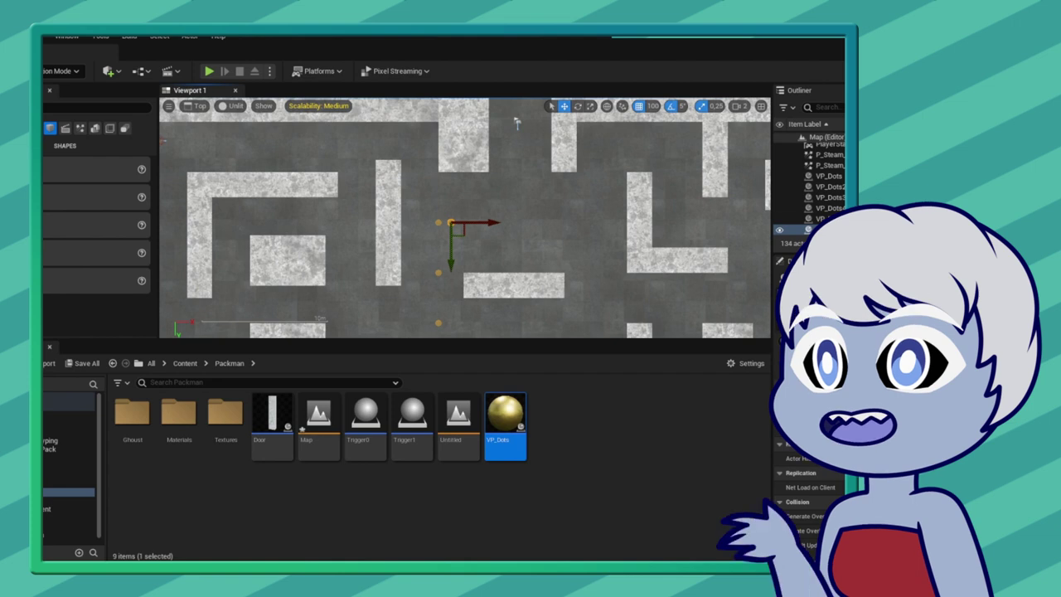
right_drag(517, 123, 445, 103)
right_drag(407, 243, 452, 169)
click(460, 127)
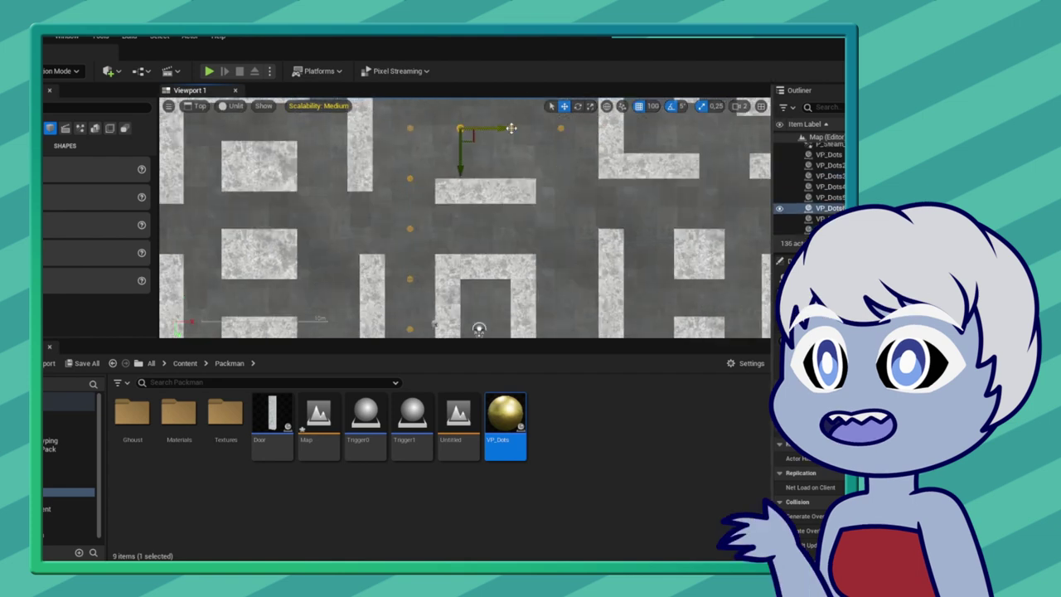
scroll(389, 196, down, 2)
scroll(399, 208, up, 2)
click(402, 147)
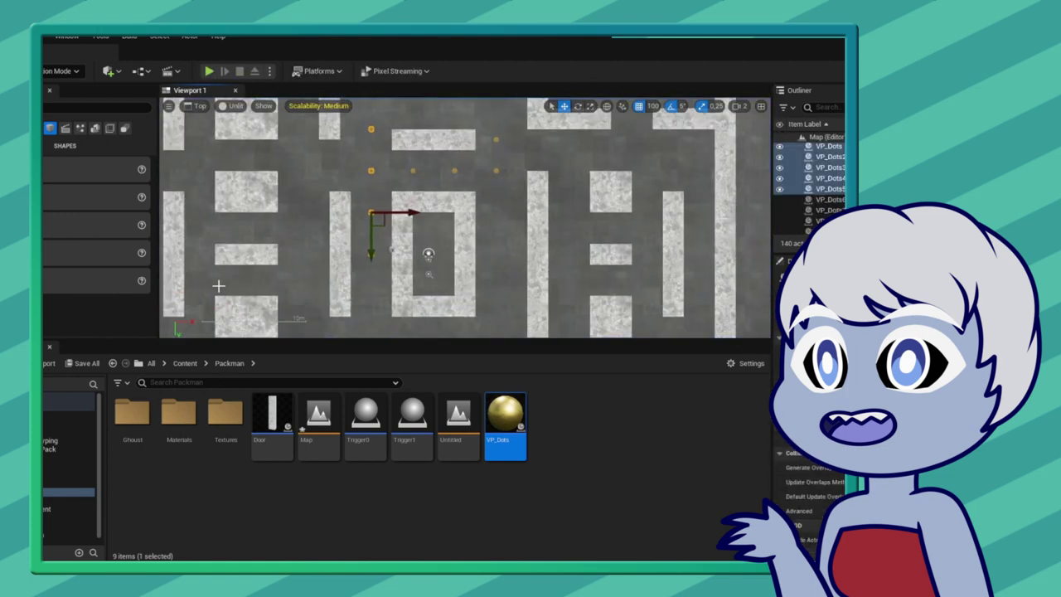
- Zoom and pan across the maze to reach the remaining corridors for more dots
scroll(555, 230, down, 2)
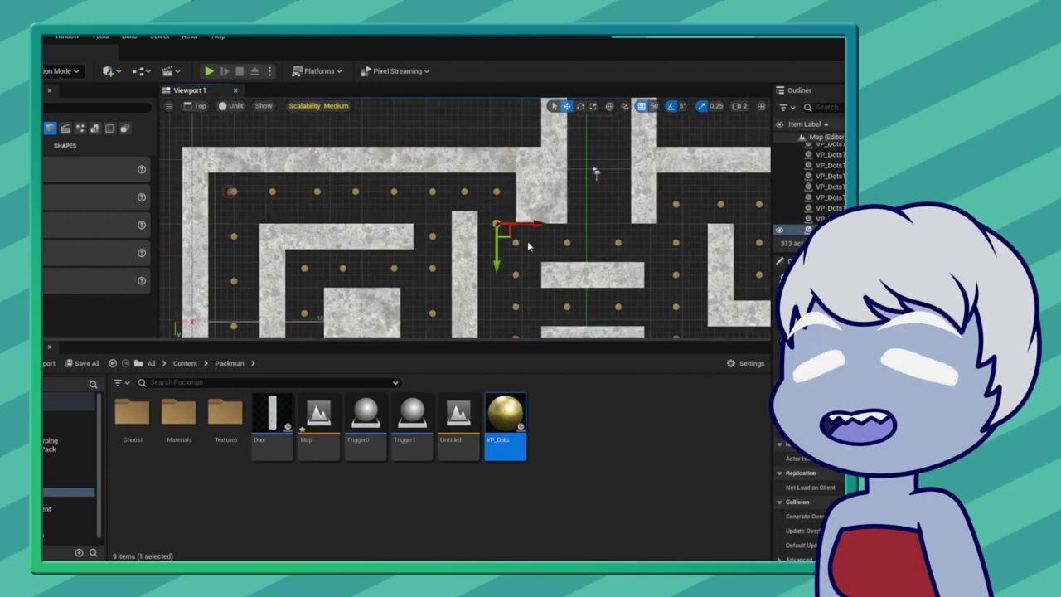
scroll(528, 246, down, 2)
scroll(528, 245, down, 2)
scroll(529, 246, down, 1)
scroll(528, 246, down, 1)
mouse_move(541, 240)
right_down()
mouse_move(509, 138)
mouse_move(624, 174)
right_up()
scroll(509, 138, up, 3)
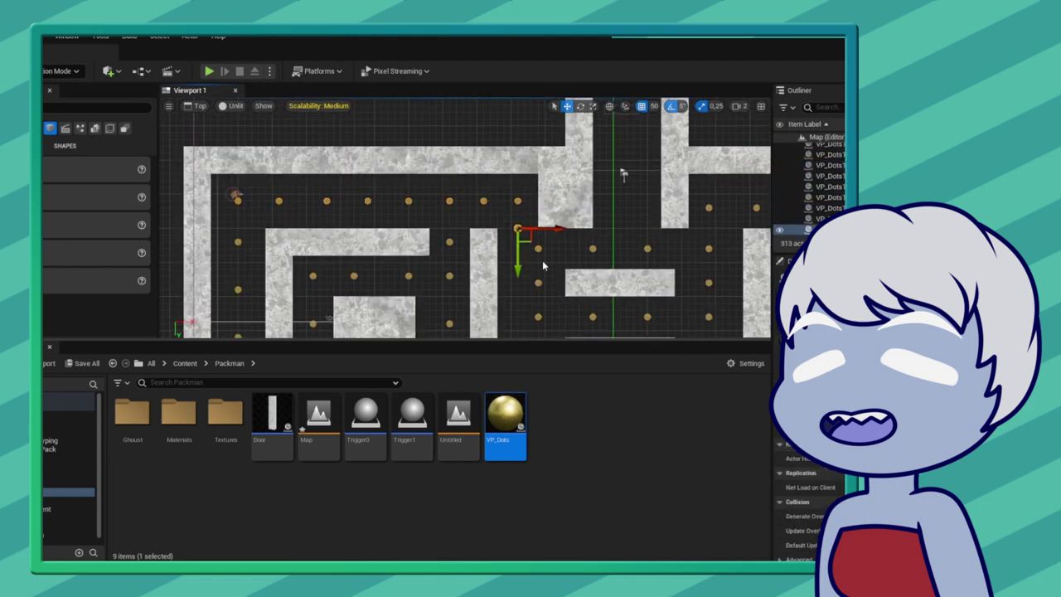
scroll(543, 265, down, 3)
scroll(459, 139, up, 1)
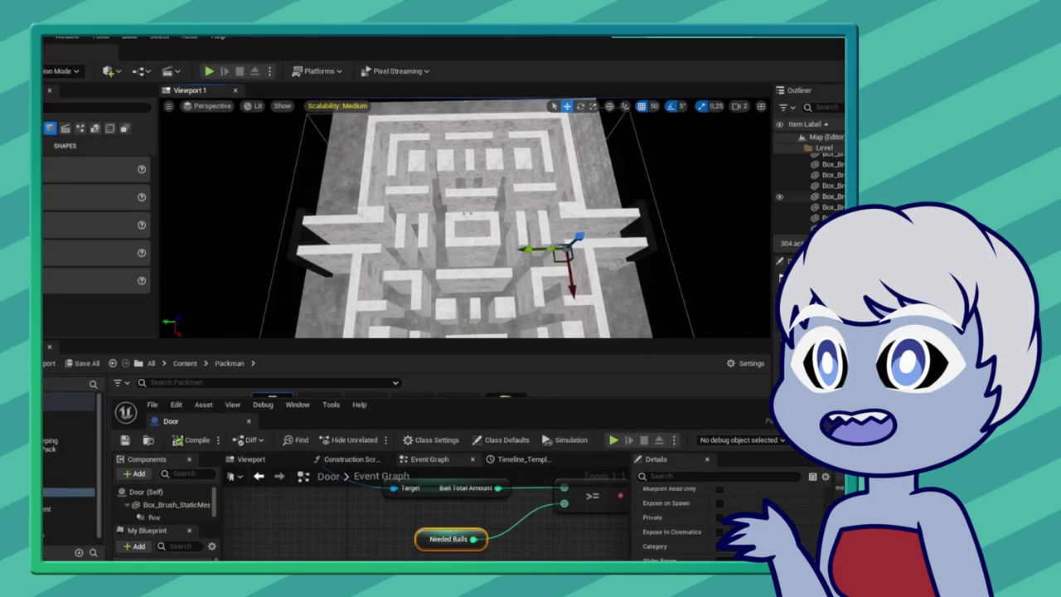
- Expand the Gegner group, play-test the maze in first person, then stop with Esc
click(821, 217)
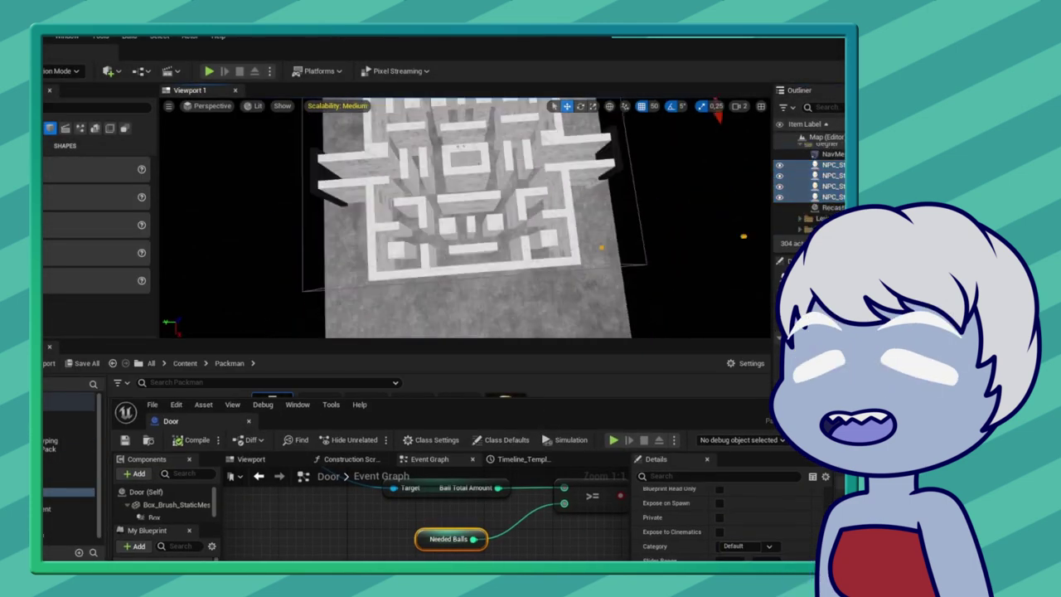
key(alt+p)
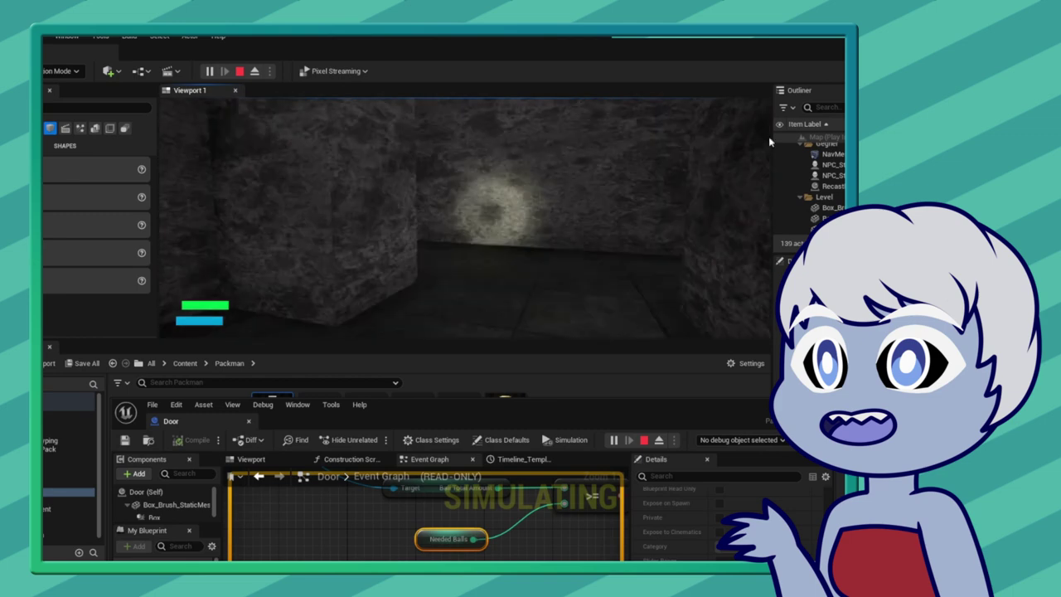
key(Escape)
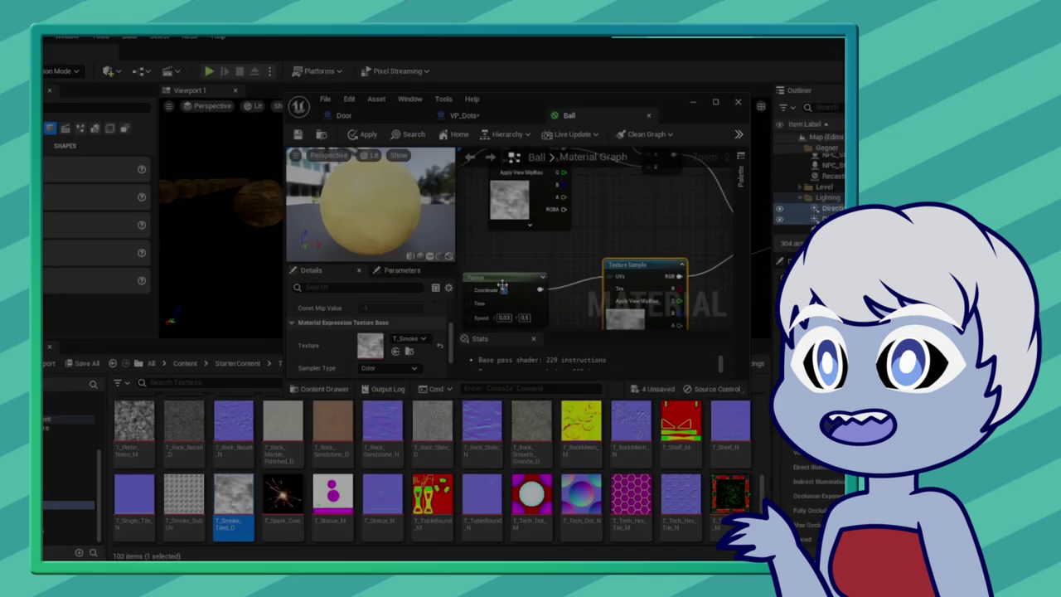
- Add a Constant3Vector node to the Ball material and pick its tint colour
right_drag(502, 284, 597, 290)
scroll(597, 290, down, 1)
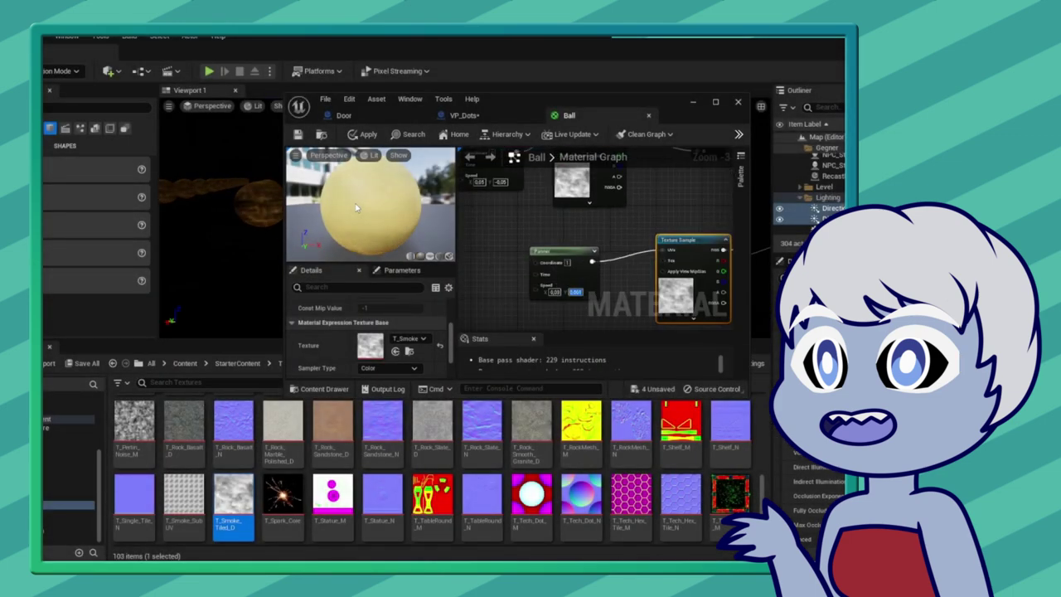
scroll(539, 251, down, 3)
right_click(531, 227)
click(630, 339)
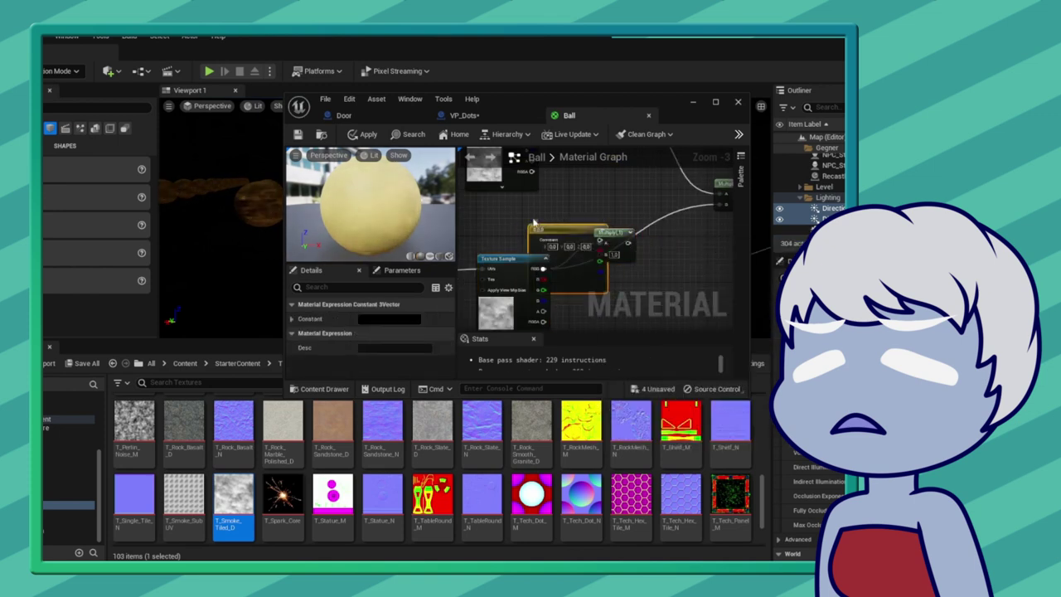
scroll(622, 242, up, 1)
double_click(593, 237)
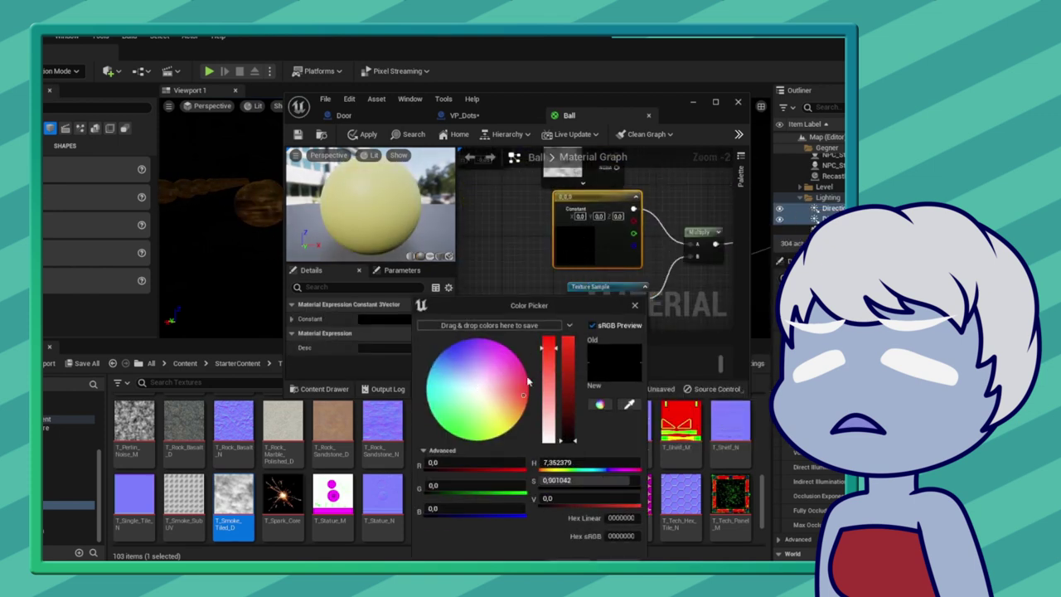
key(Return)
- Add a Panner fed by texture coordinates, save the material, and search for a Blend node
right_drag(506, 312, 577, 278)
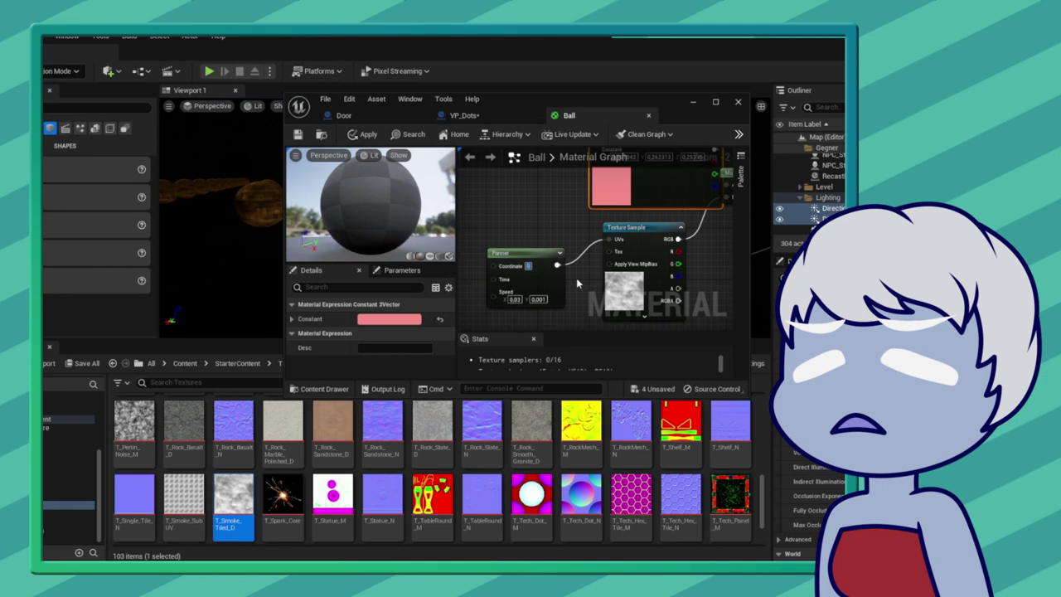
click(571, 276)
drag(507, 238, 533, 241)
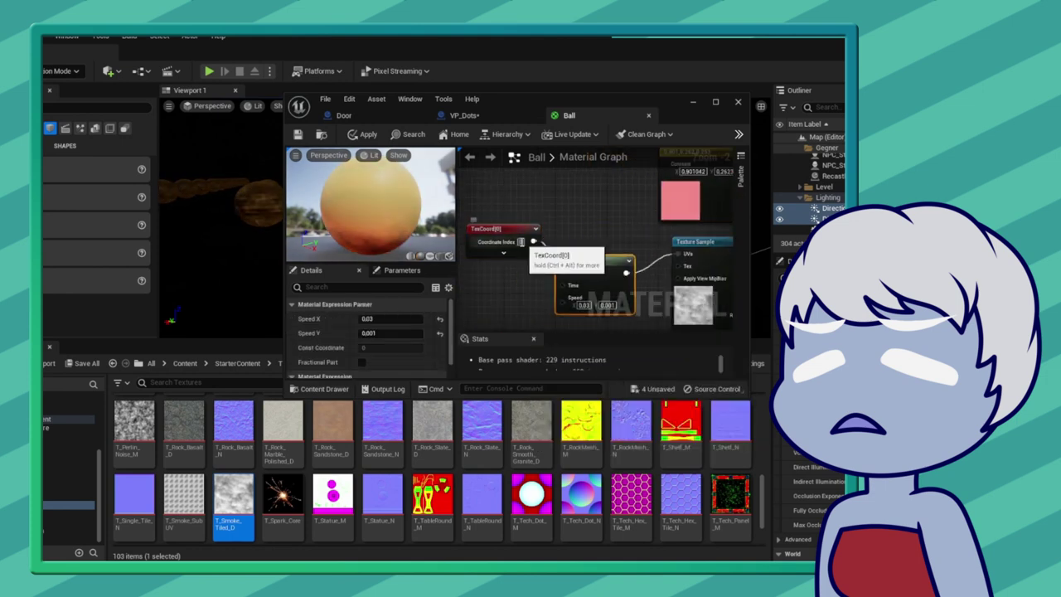
click(300, 141)
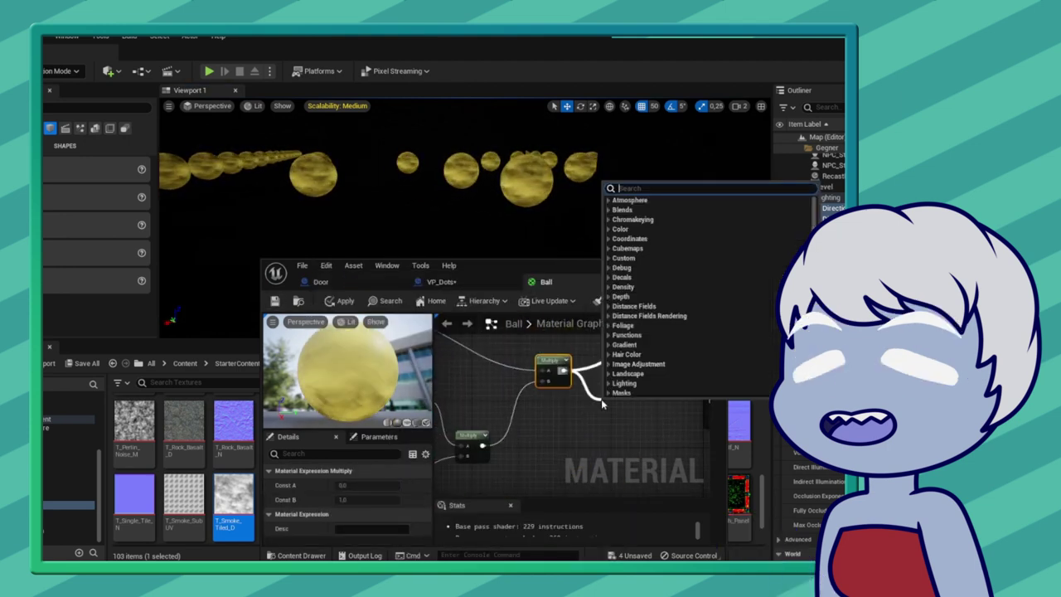
scroll(601, 399, down, 5)
text(blend)
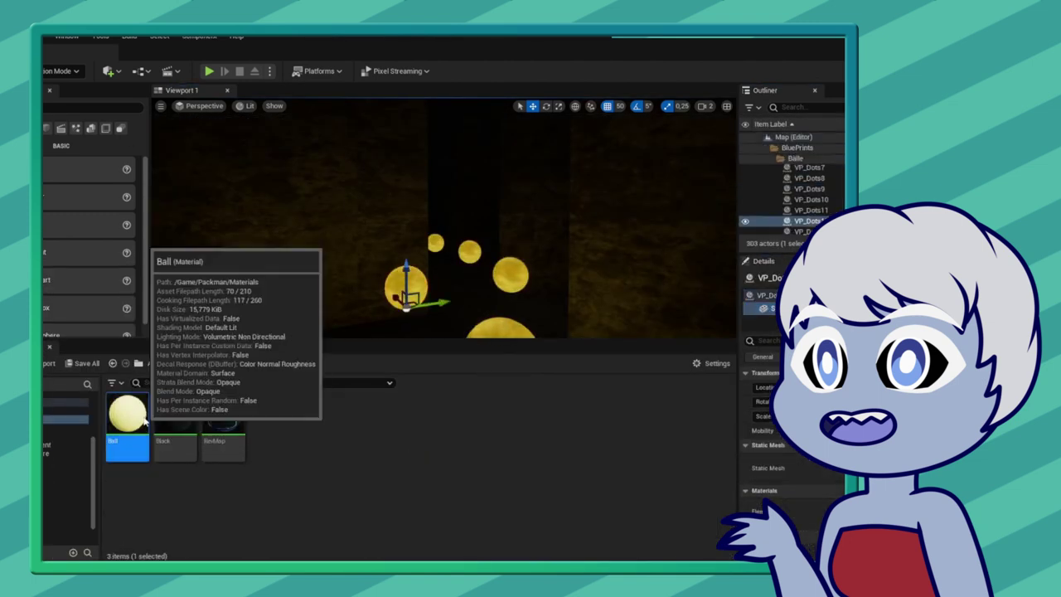
- Open the Decal_Aufgabe deferred decal material for editing
double_click(127, 415)
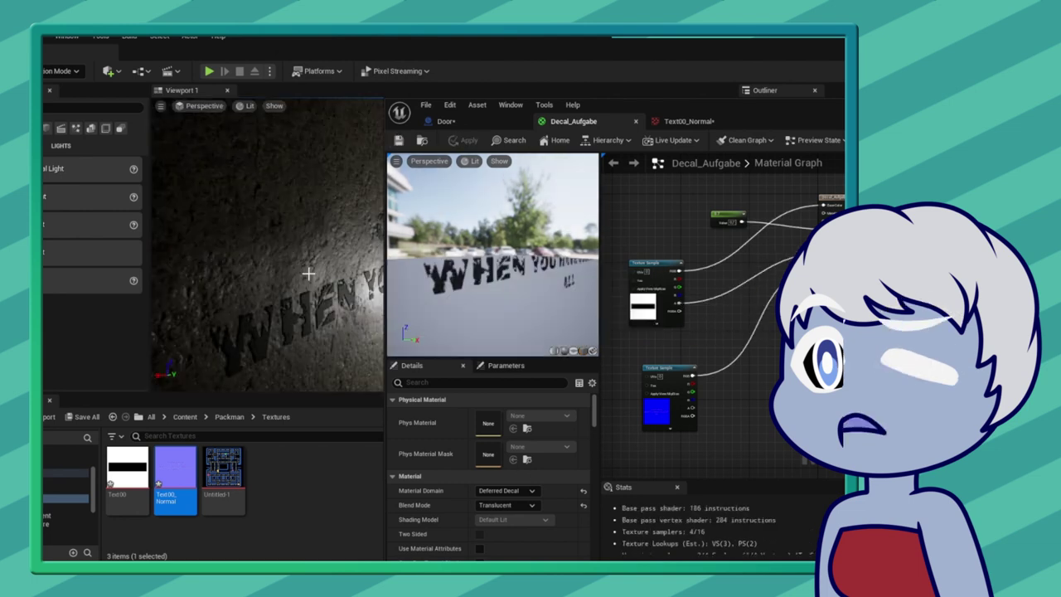
- Check the Door blueprint's Box_Brush_Static decal and its Text00_Normal normal map
click(445, 121)
double_click(443, 206)
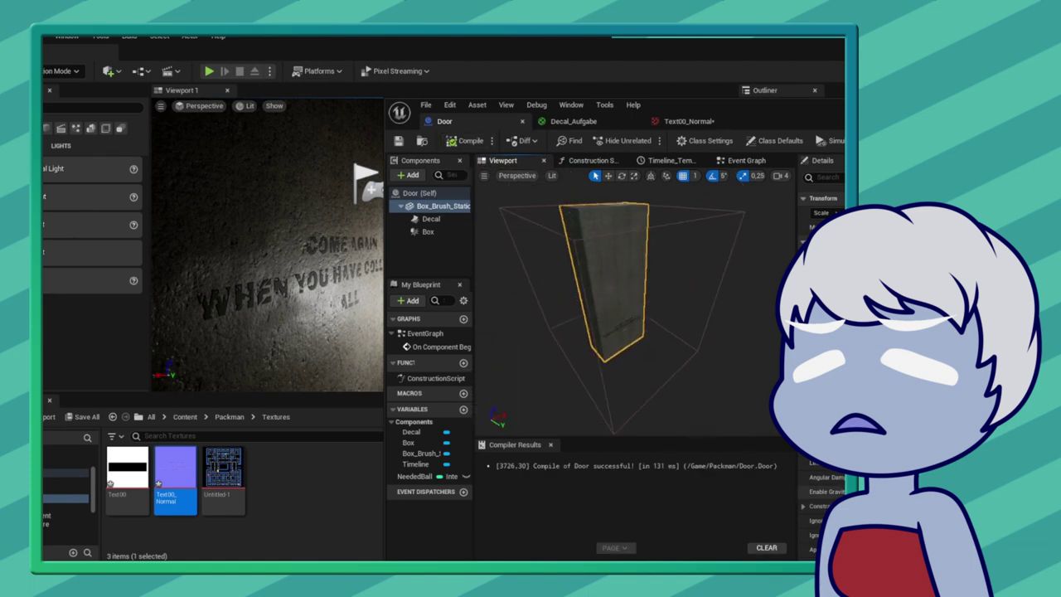
click(688, 121)
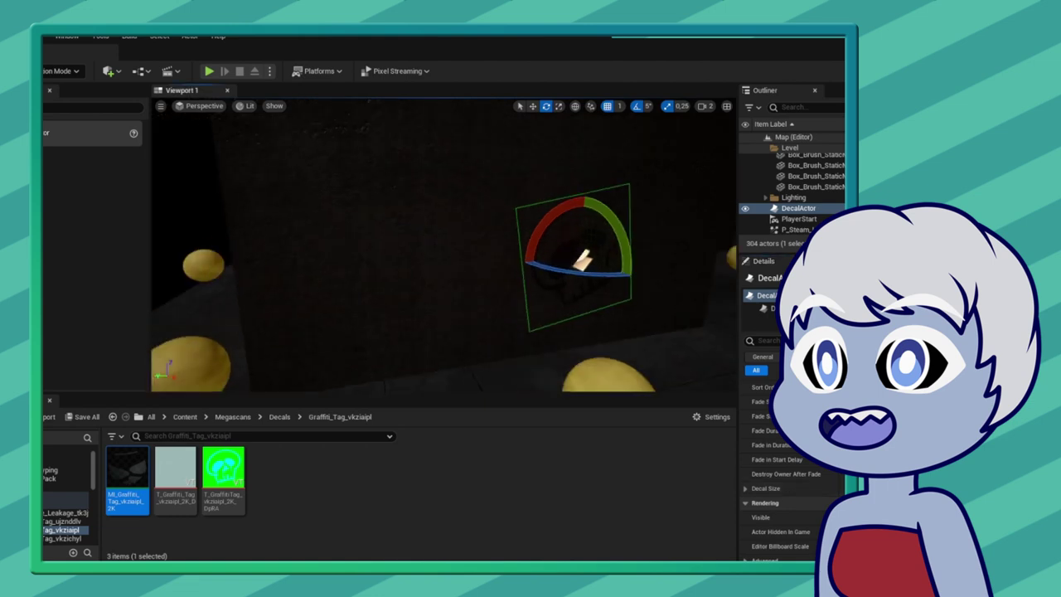
- Position the graffiti decal and open the Graffiti_Tag_vkzichyl texture and material instance for tweaking
key(w)
click(62, 538)
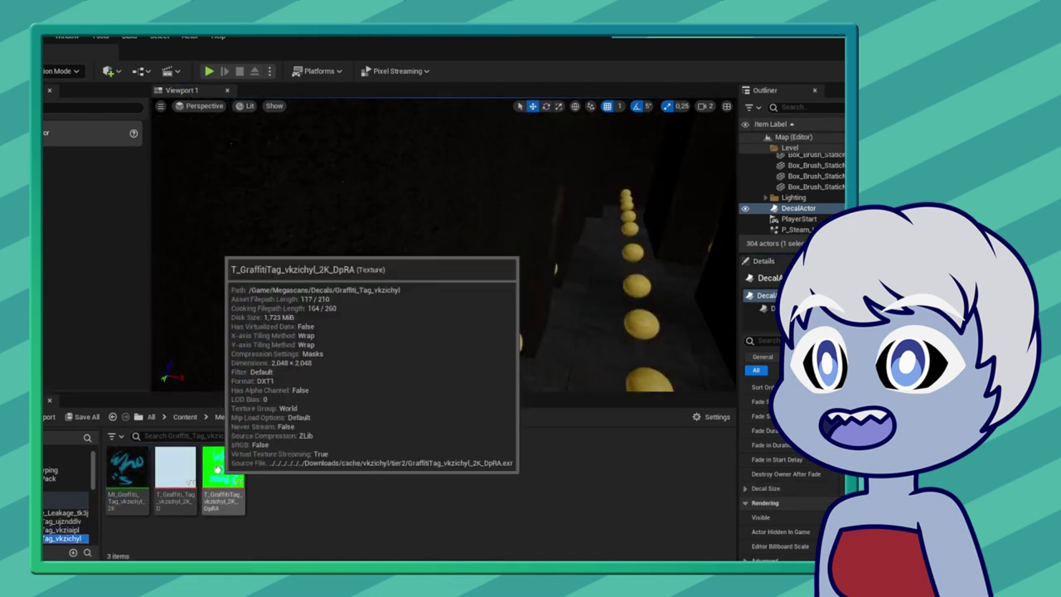
double_click(223, 476)
double_click(127, 476)
drag(647, 105, 792, 156)
key(f)
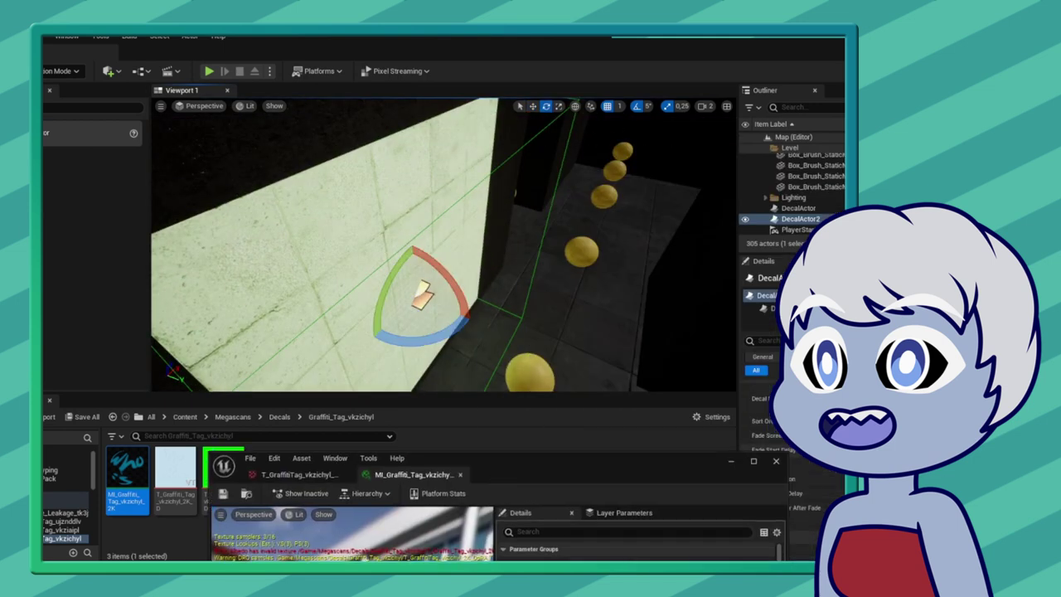